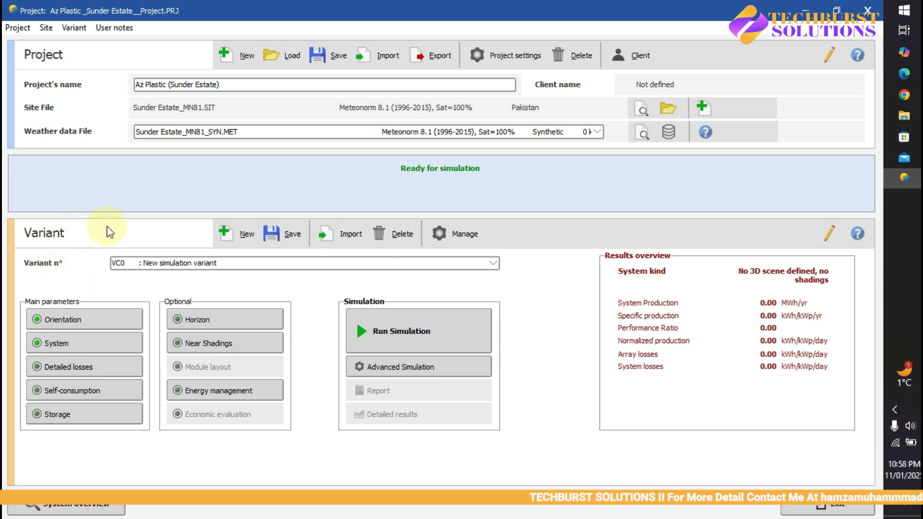
- Open the detailed losses parameters of the current variant in a full-size window
left_click(62, 369)
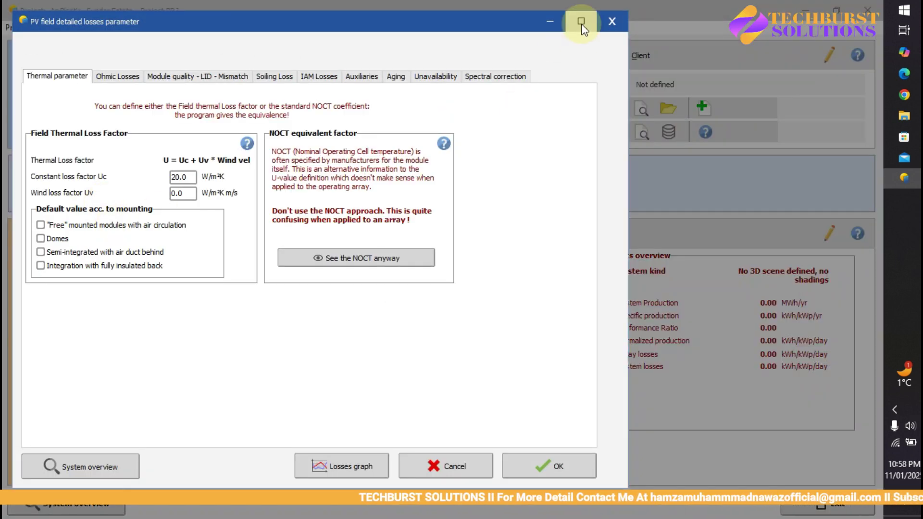
left_click(582, 22)
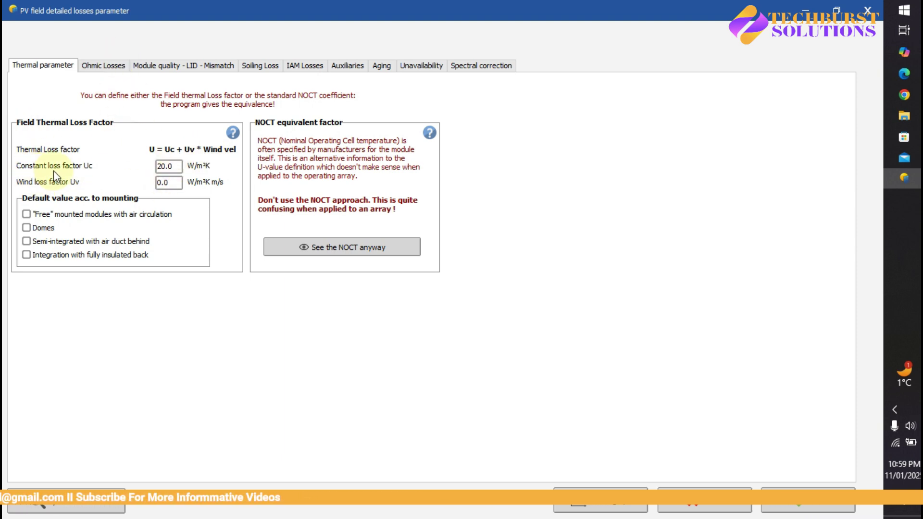
- Set the wind loss factor Uv to 1.0 W/m²K m/s in the field thermal loss factors
left_click(163, 182)
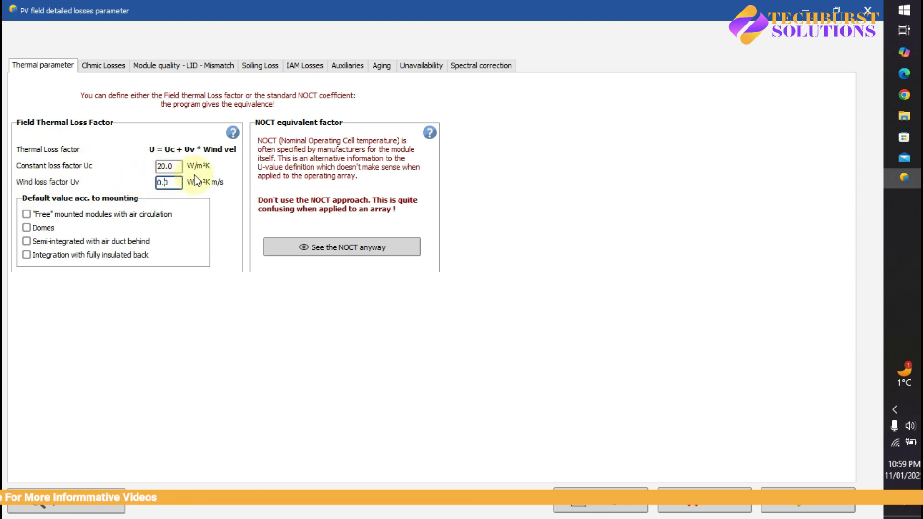
right_click(195, 176)
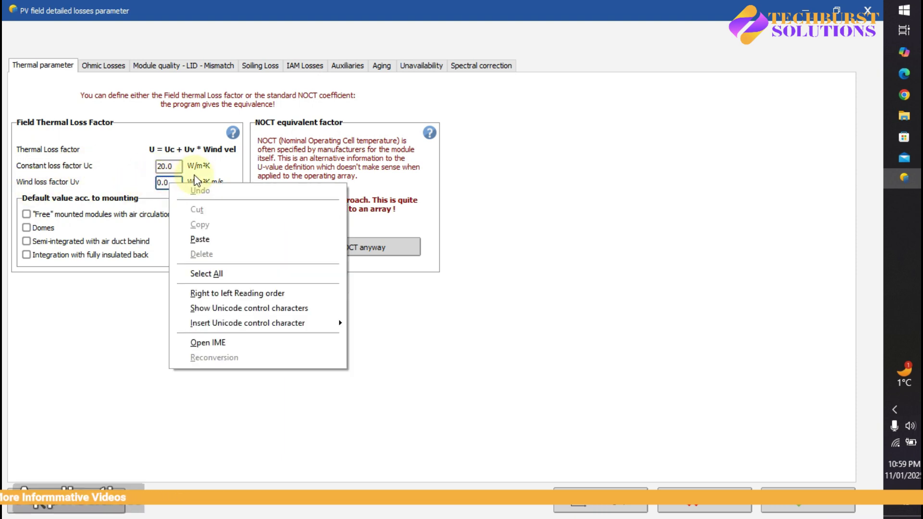
left_click(166, 184)
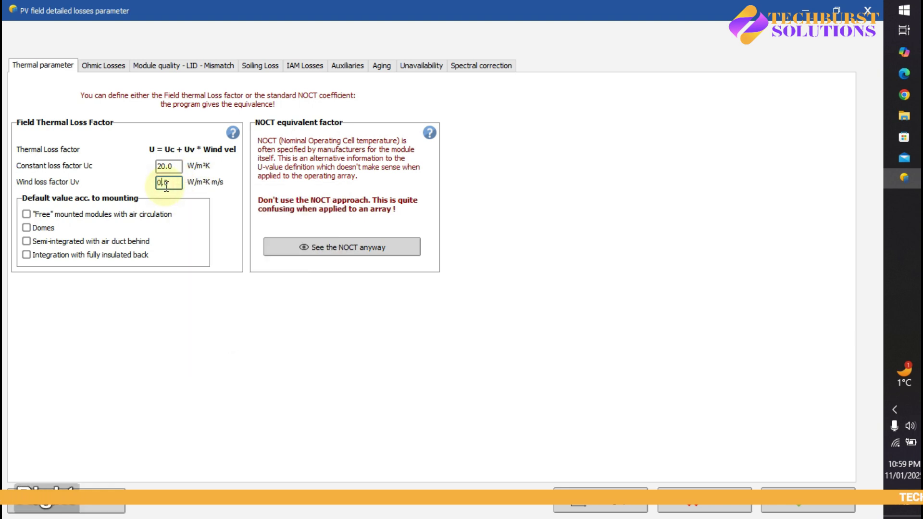
key("BackSpace")
key("BackSpace")
type("1")
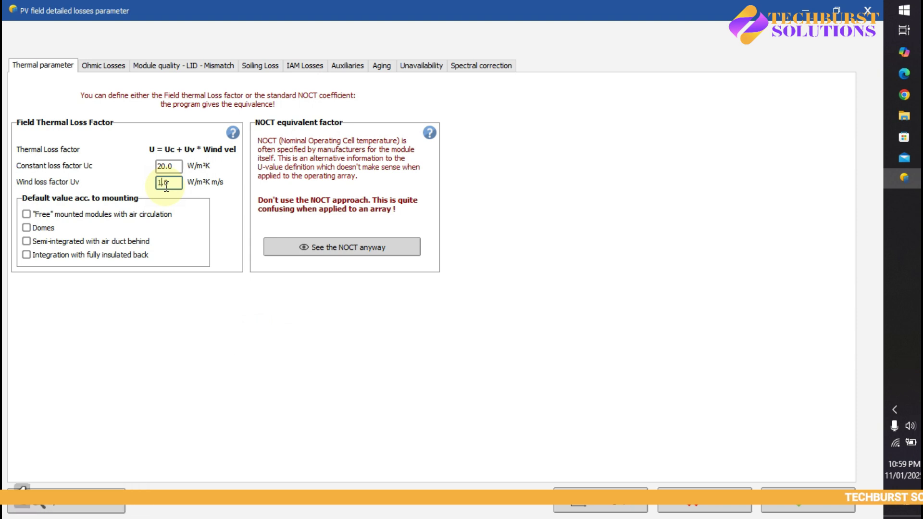
type(".")
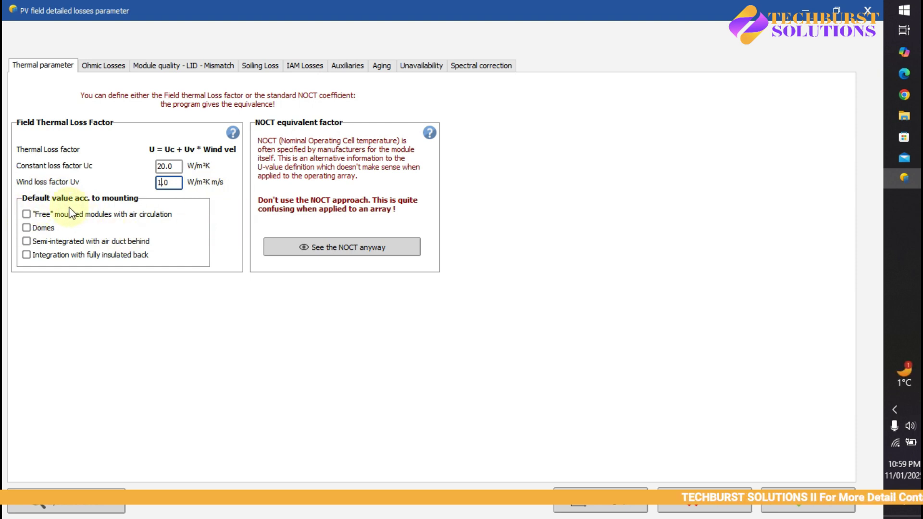
- Try the default values for free mounted modules and for domes, and set the constant loss factor Uc to 20.0 W/m²K
left_click(26, 215)
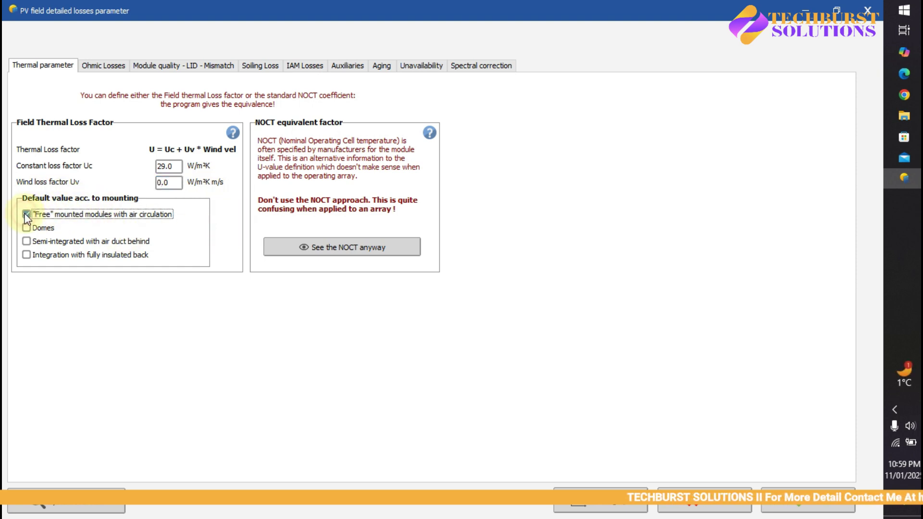
left_click(29, 227)
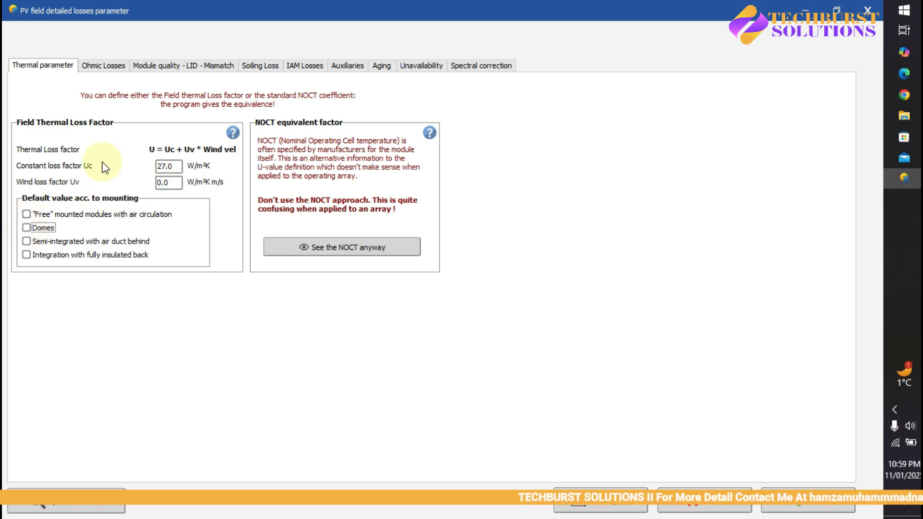
left_click(163, 166)
key("BackSpace")
type("0")
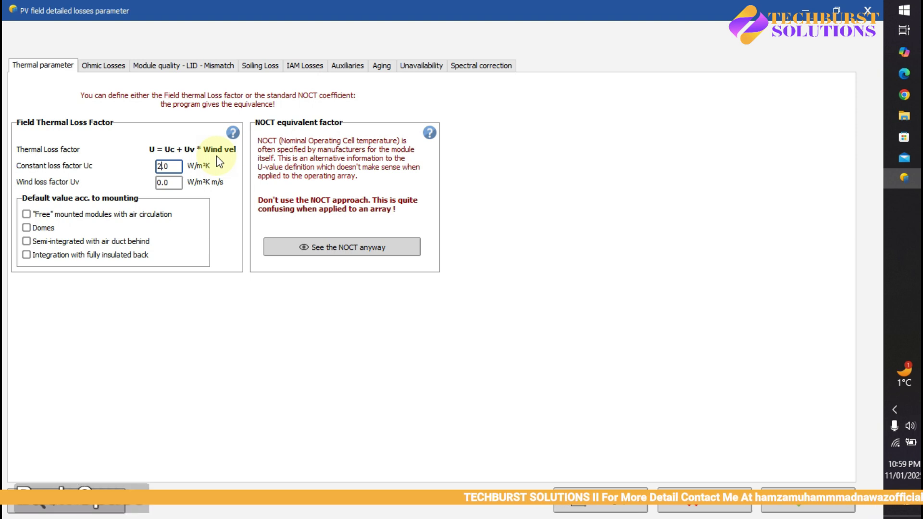
- Open the detailed computation of the DC circuit's wiring resistance from the ohmic losses, in a full-size window
left_click(98, 67)
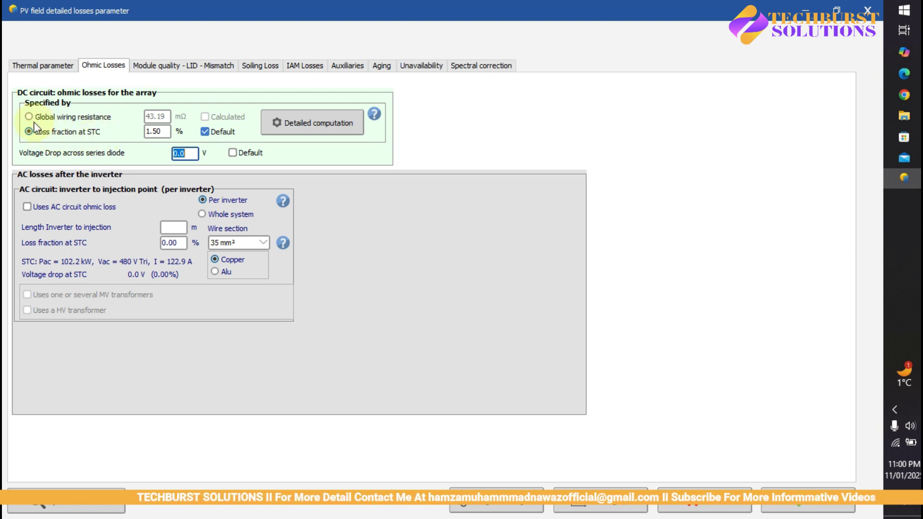
left_click(290, 121)
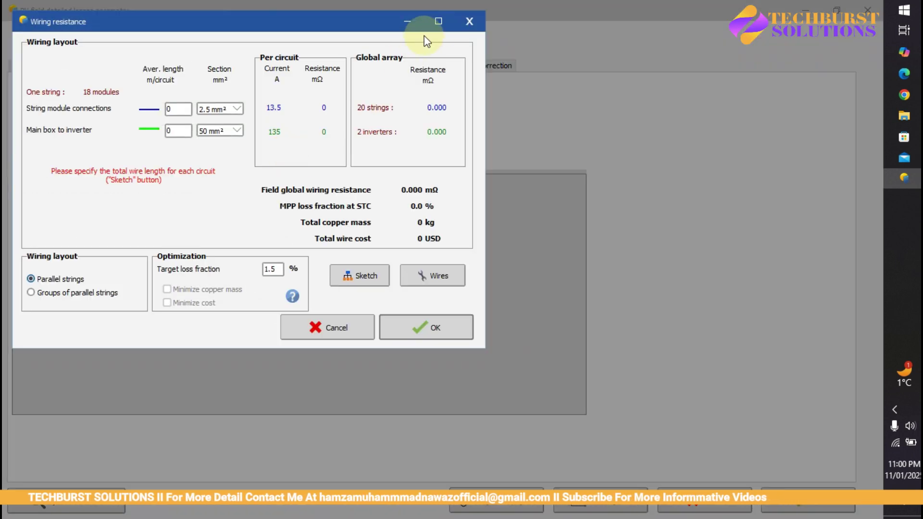
left_click(436, 31)
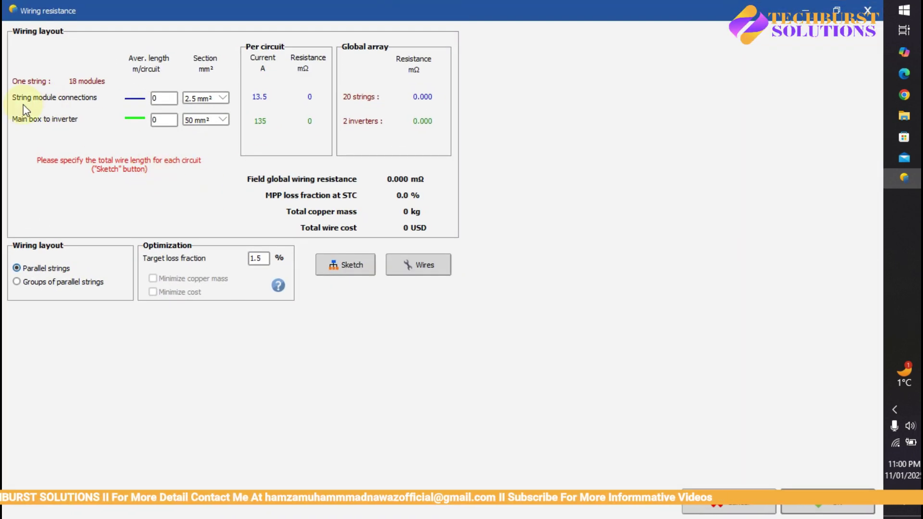
- Set the average length per circuit to 10 m for string module connections and 90 m for main box to inverter
left_click(165, 98)
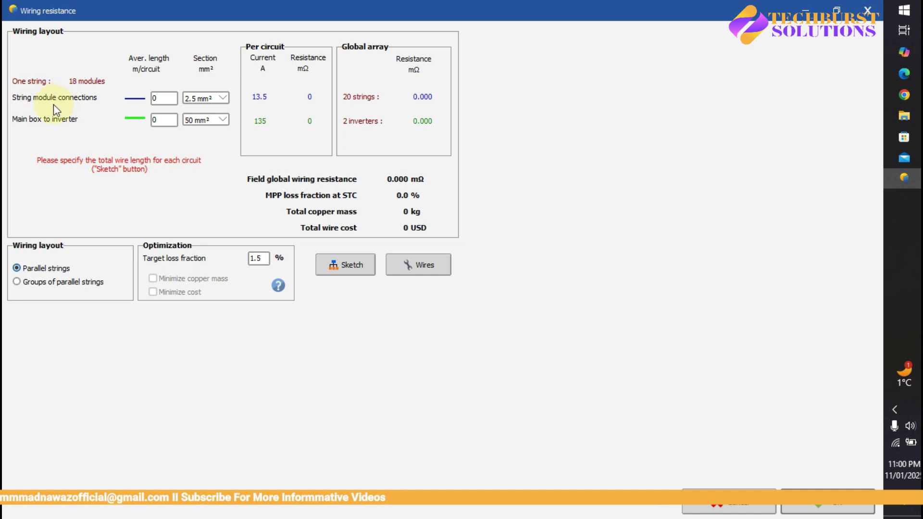
left_click(164, 97)
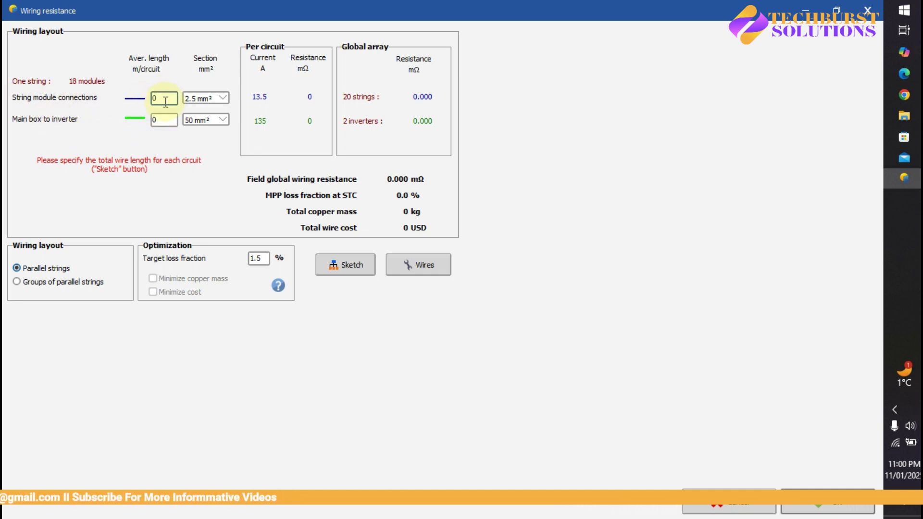
left_click_drag(164, 97, 153, 101)
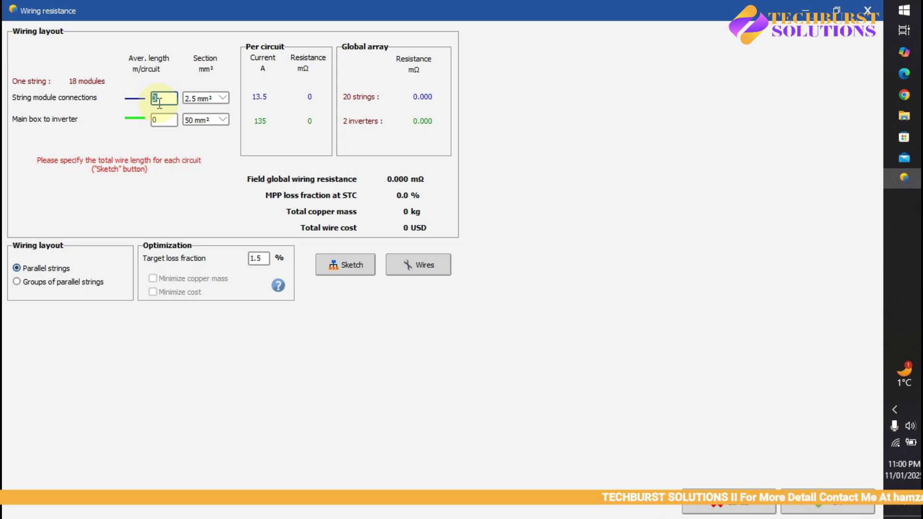
type("10")
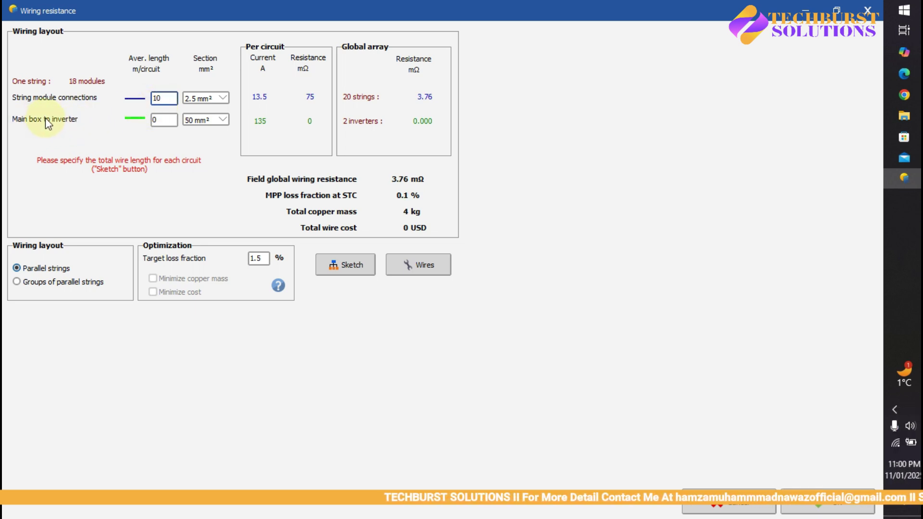
double_click(165, 121)
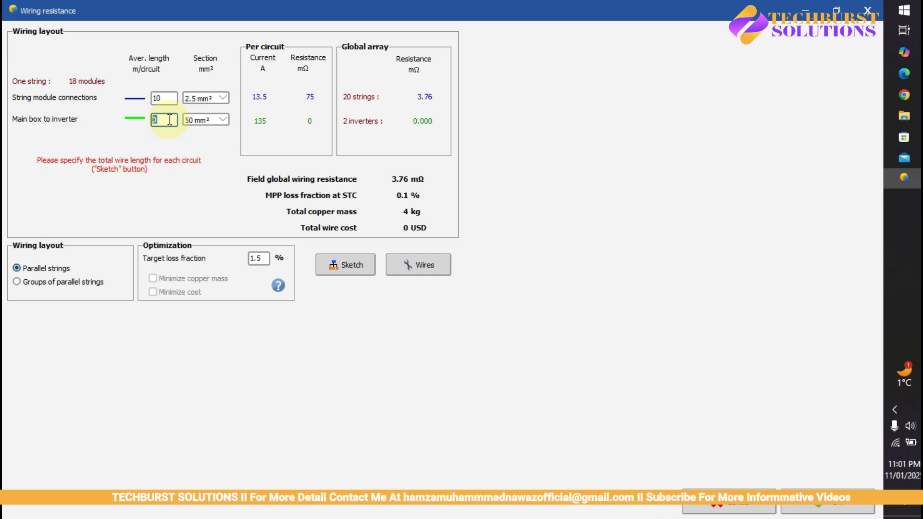
type("90")
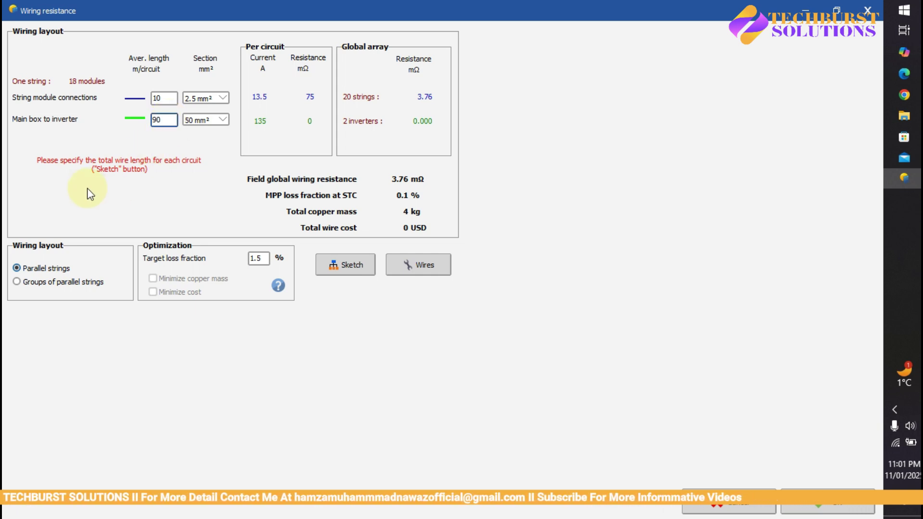
double_click(157, 98)
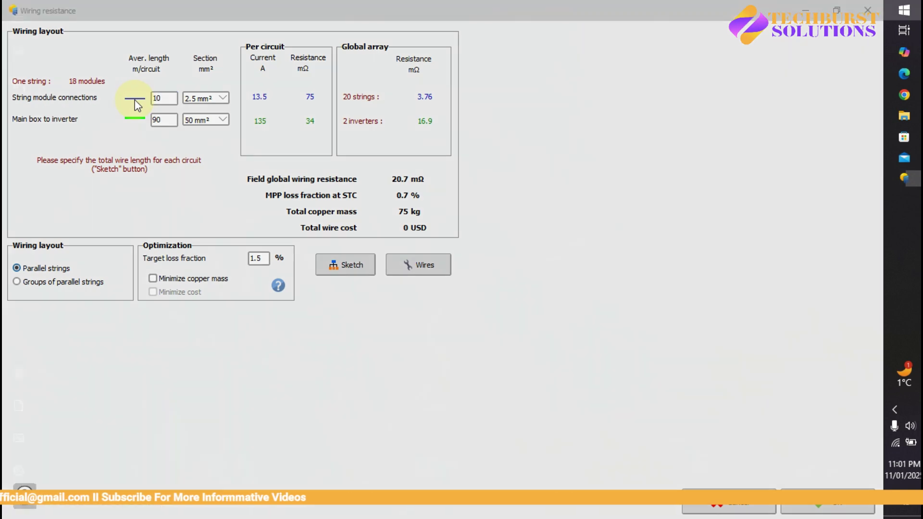
- Switch to Calculator, work out the average of 10, 30, 50, 60 and 20, and close it
key("super")
type("cal")
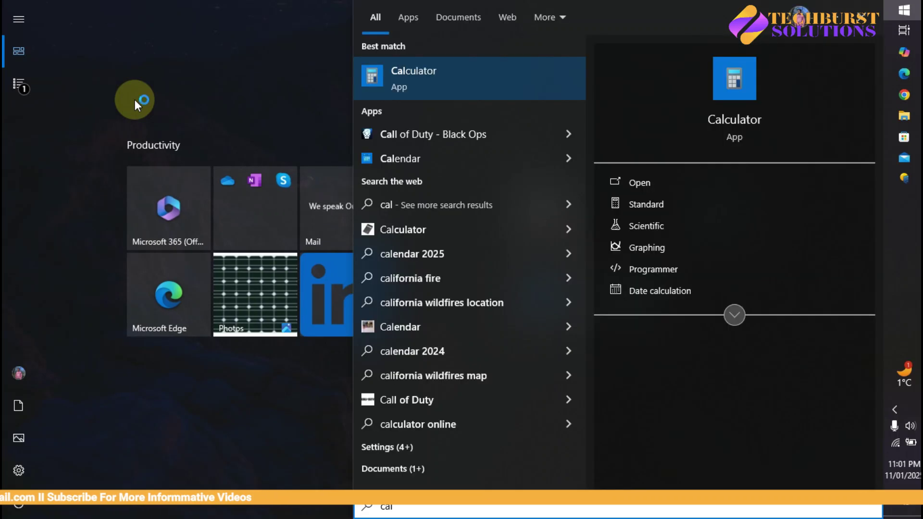
key("Return")
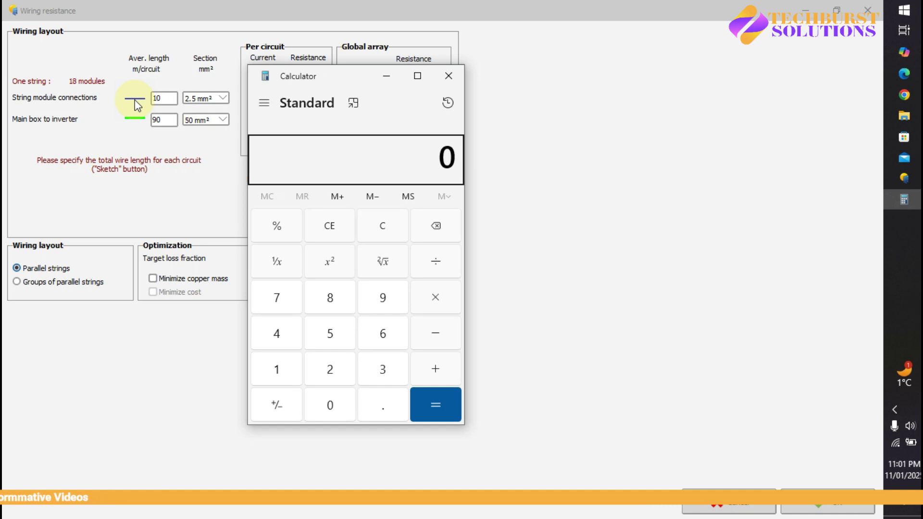
type("10+3")
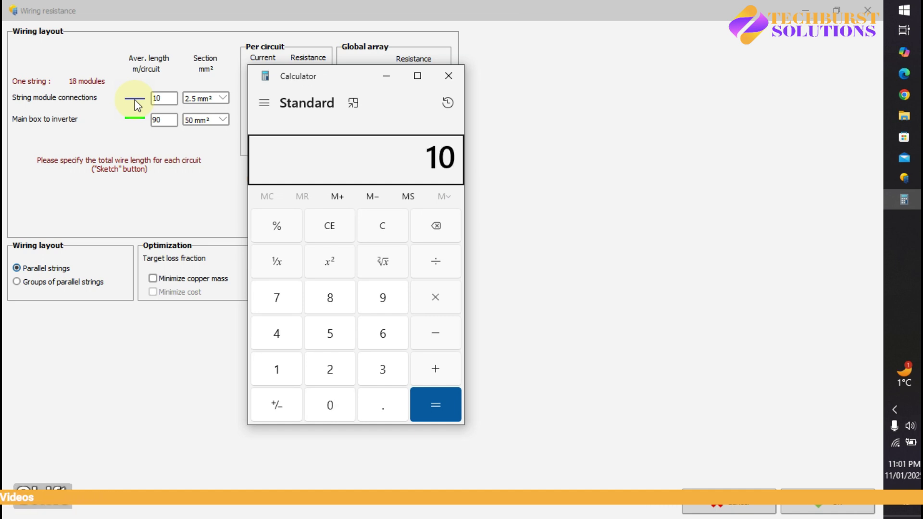
type("0+")
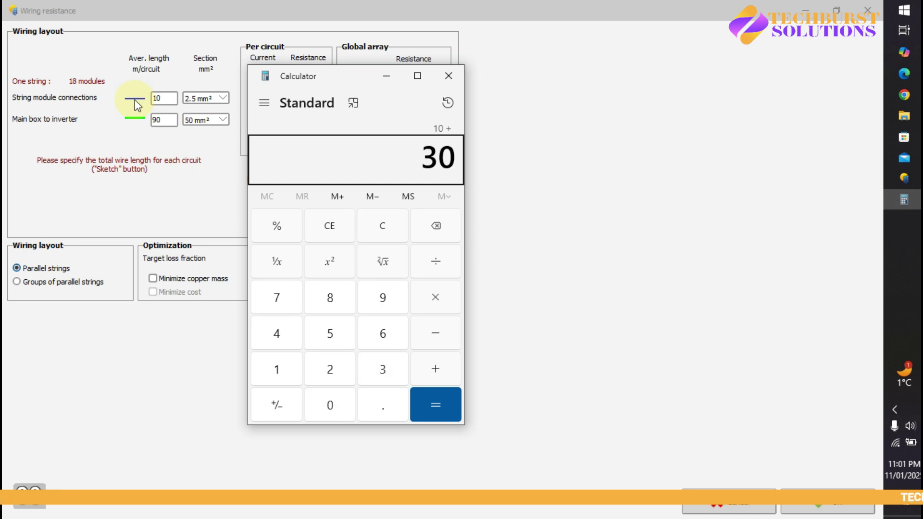
type("50+60")
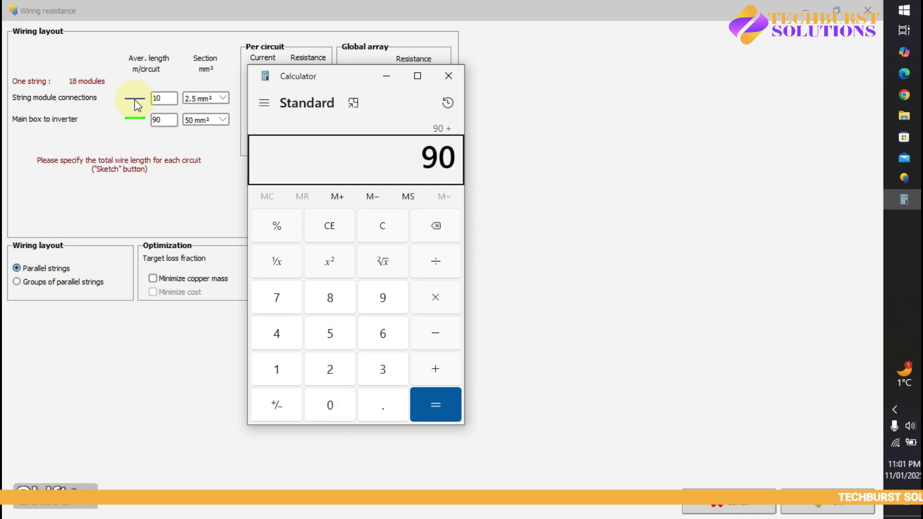
type("+20")
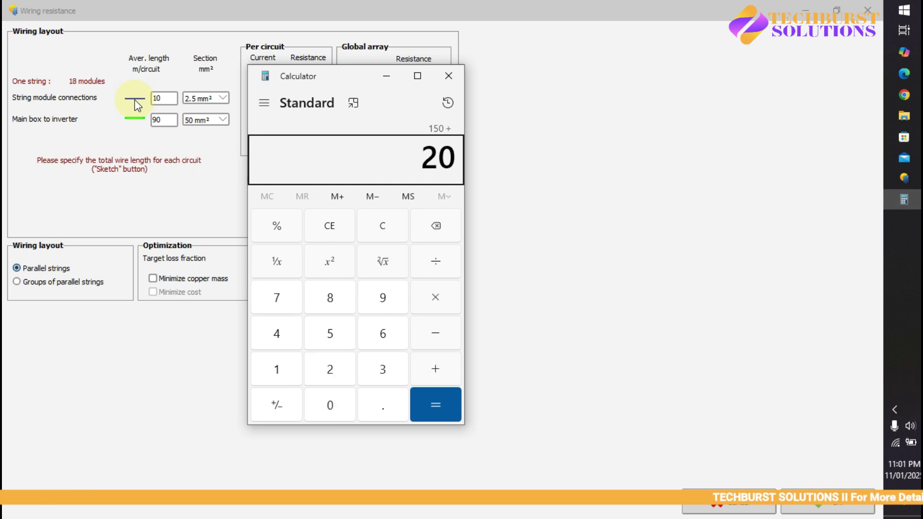
type("+")
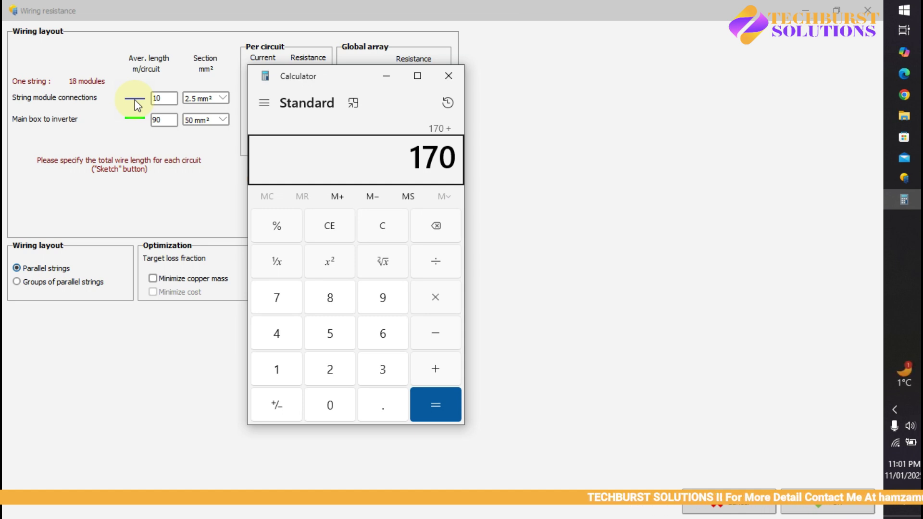
key("slash")
type("5")
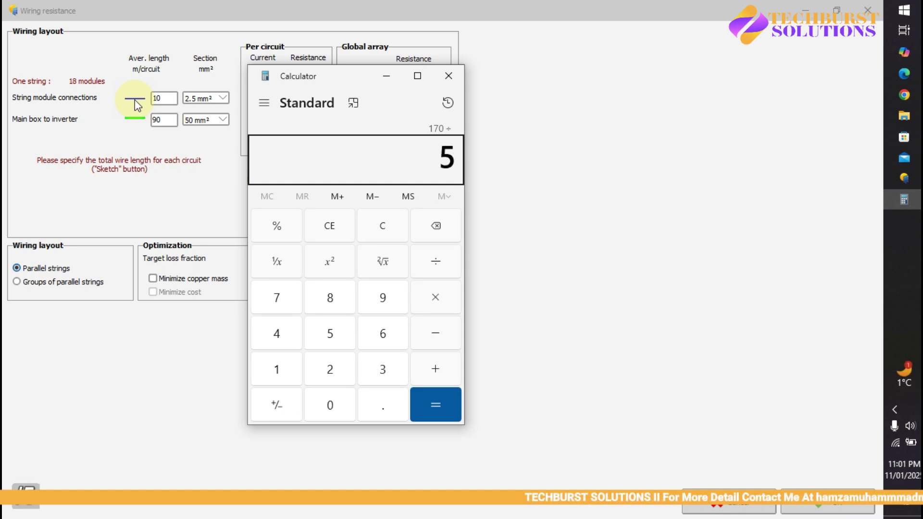
key("Return")
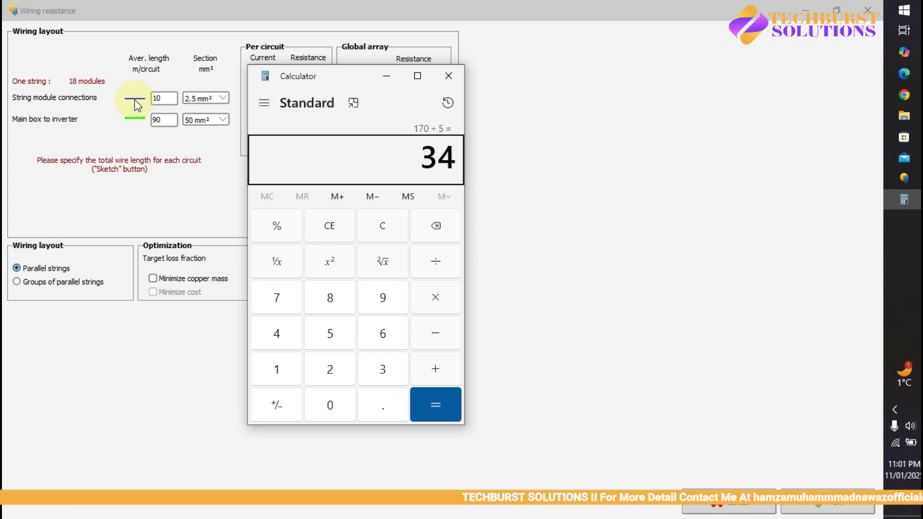
left_click(448, 75)
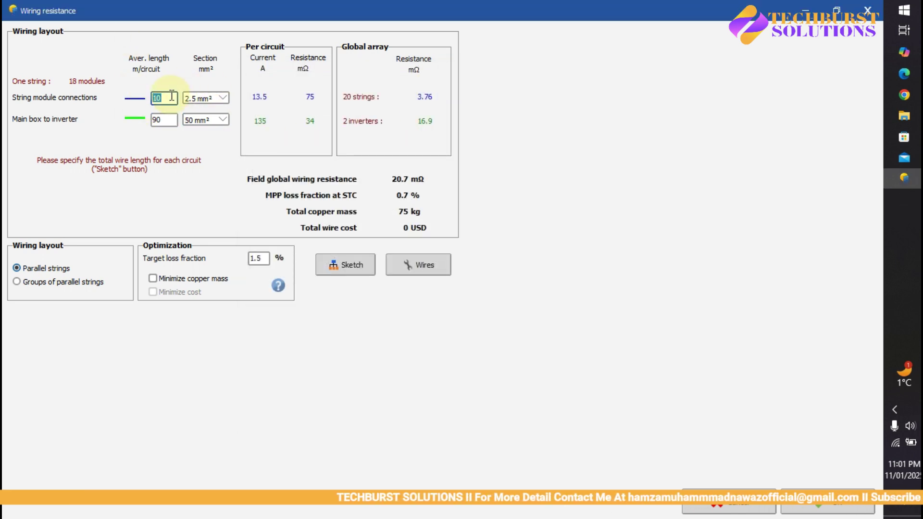
- Re-enter 10 m as the average circuit length of the string module connections
key("BackSpace")
type("10")
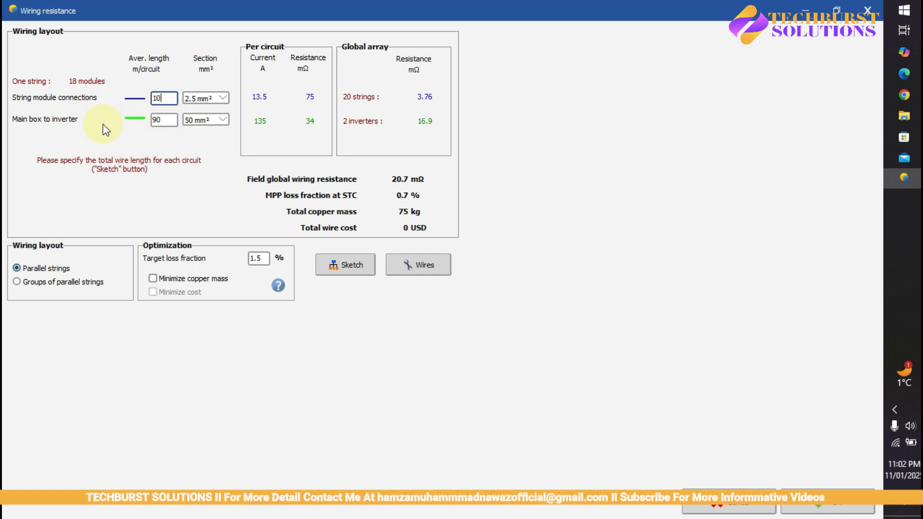
double_click(160, 121)
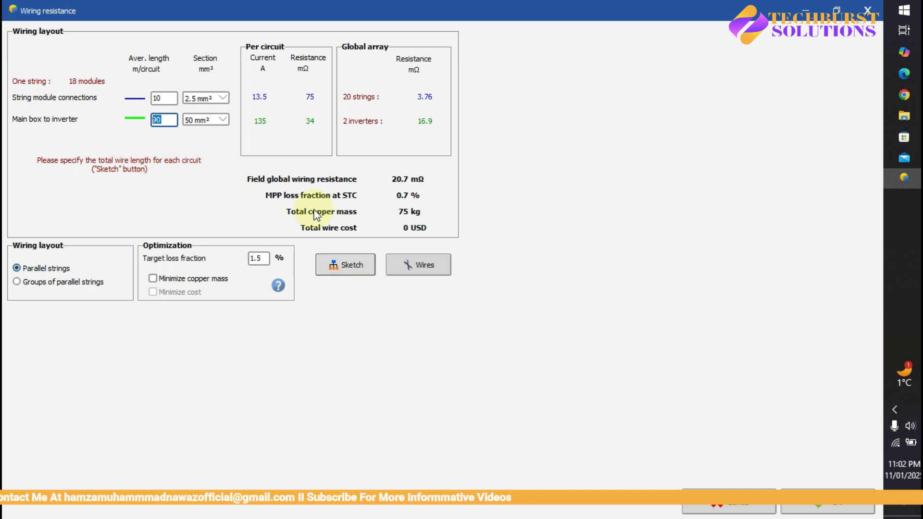
- Display the wiring sketch and change the wiring layout to groups of parallel strings
left_click(353, 267)
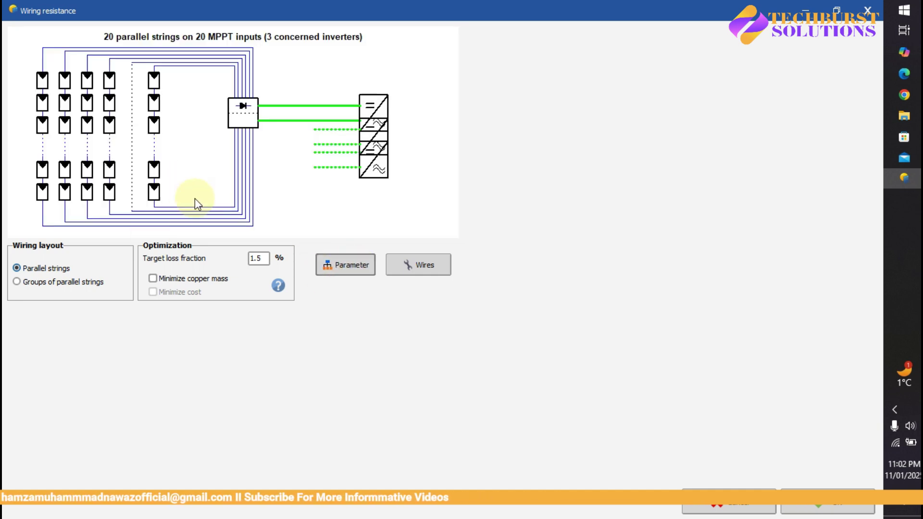
left_click(347, 265)
left_click(344, 265)
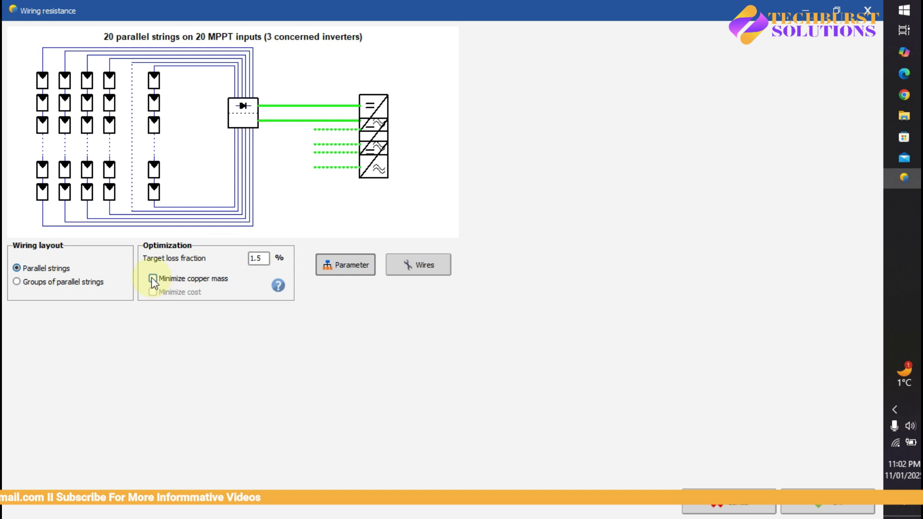
left_click(16, 282)
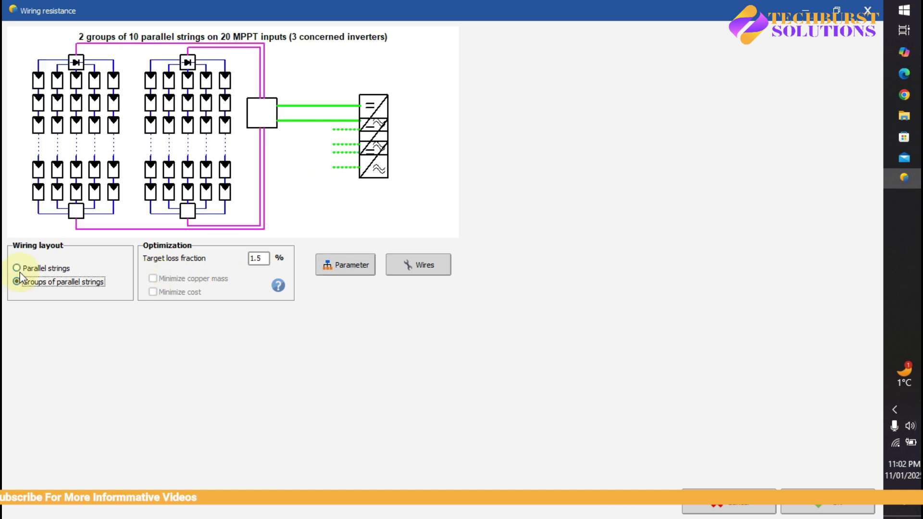
- Set the wiring layout to parallel strings without copper mass minimization and display its wiring sketch
left_click(17, 268)
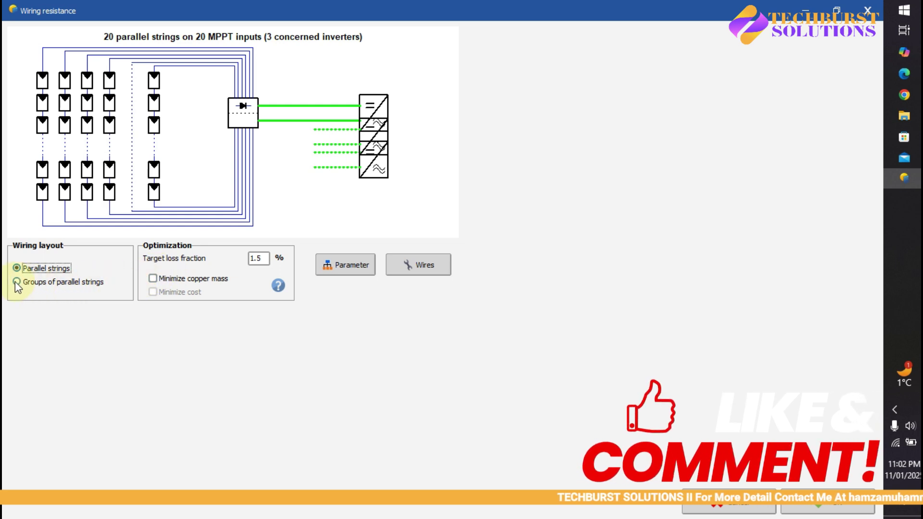
left_click(153, 279)
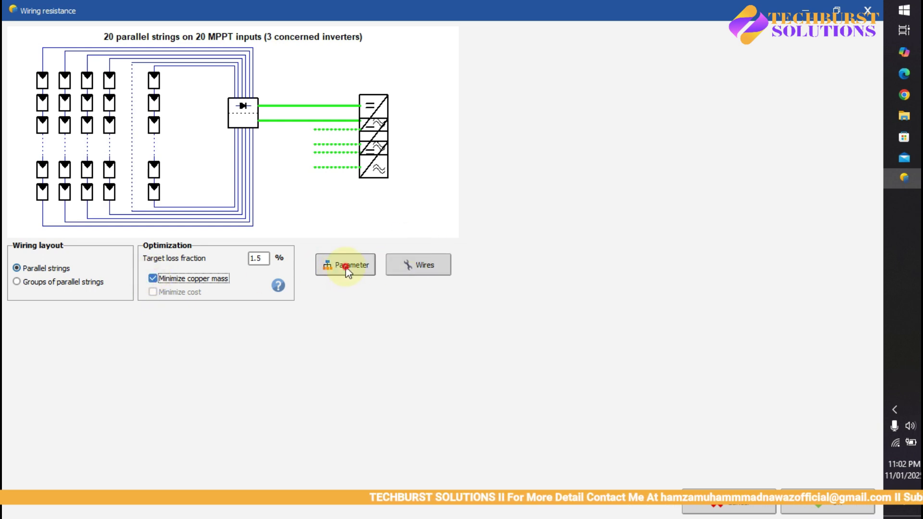
left_click(349, 270)
left_click(17, 282)
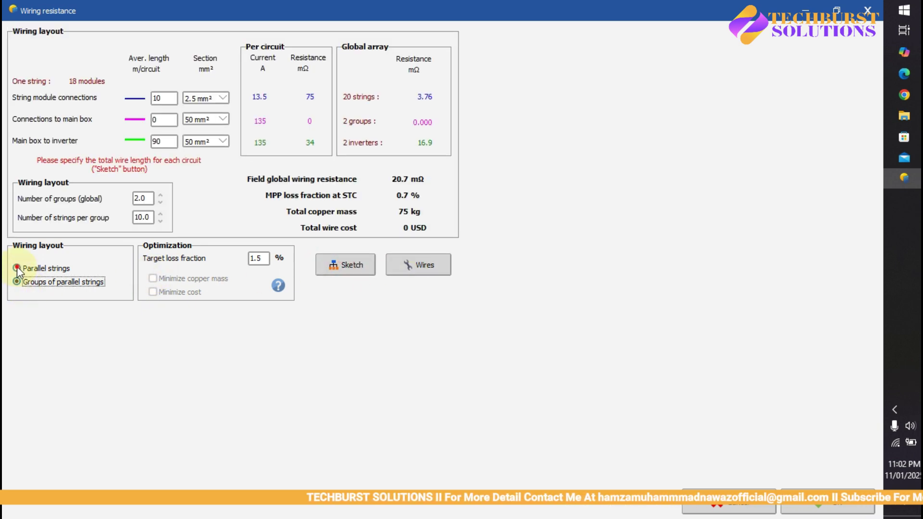
left_click(17, 269)
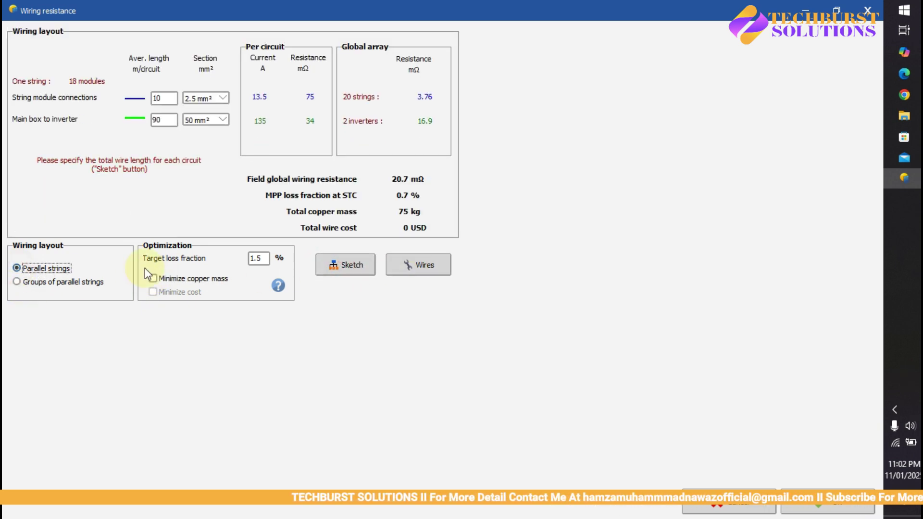
left_click(343, 265)
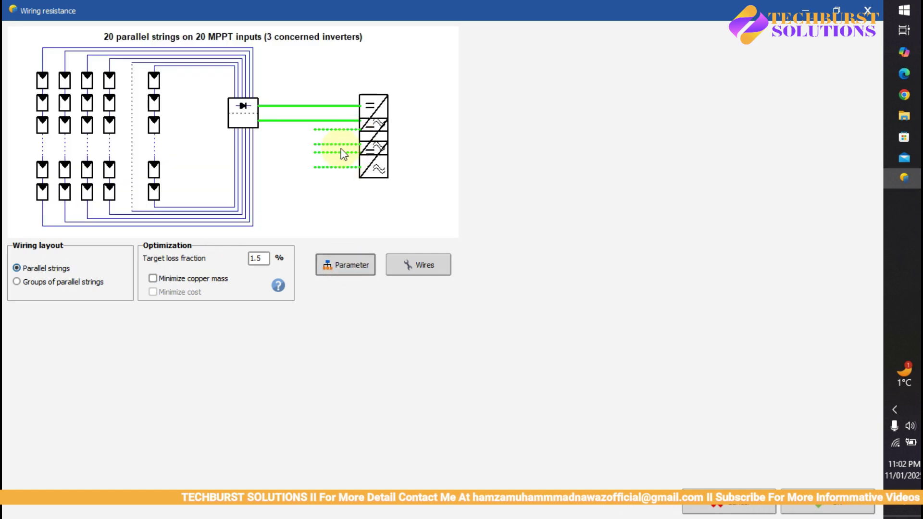
- Set the price of the 4 mm² wire to 0.80 USD/m in the wires properties and accept them
left_click(419, 264)
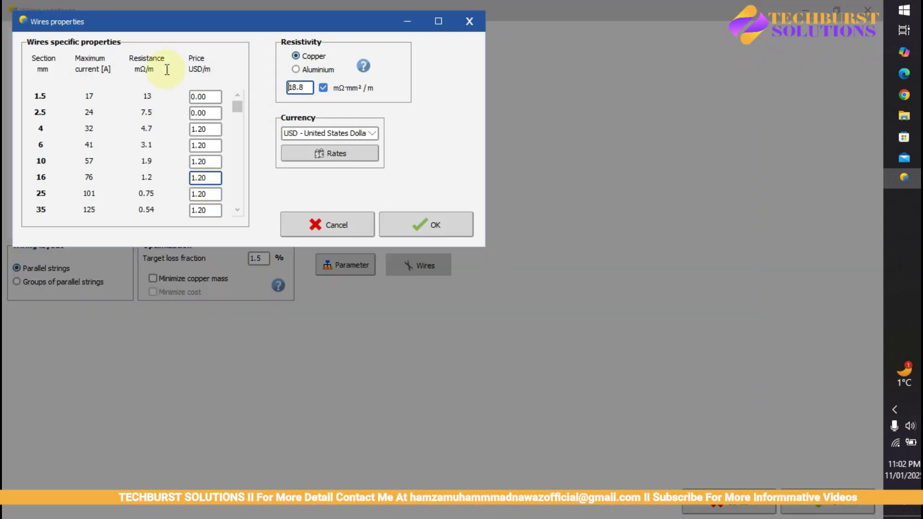
left_click(443, 21)
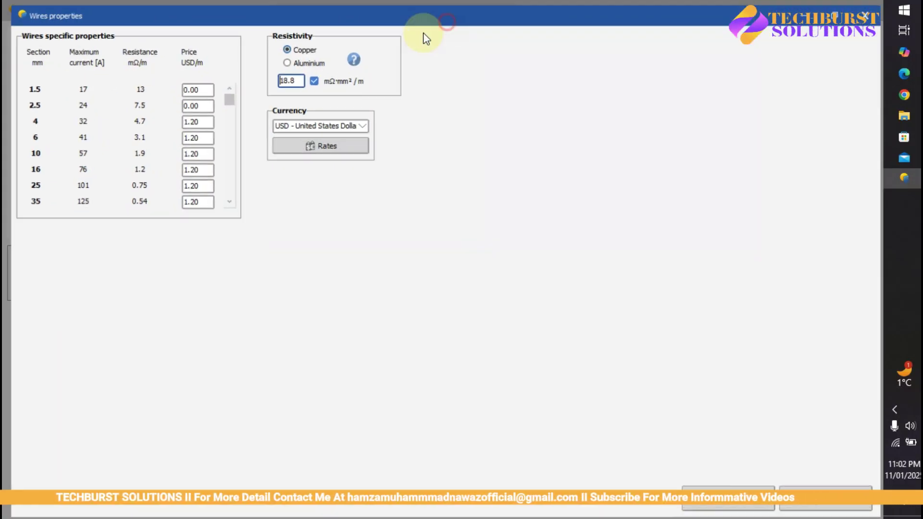
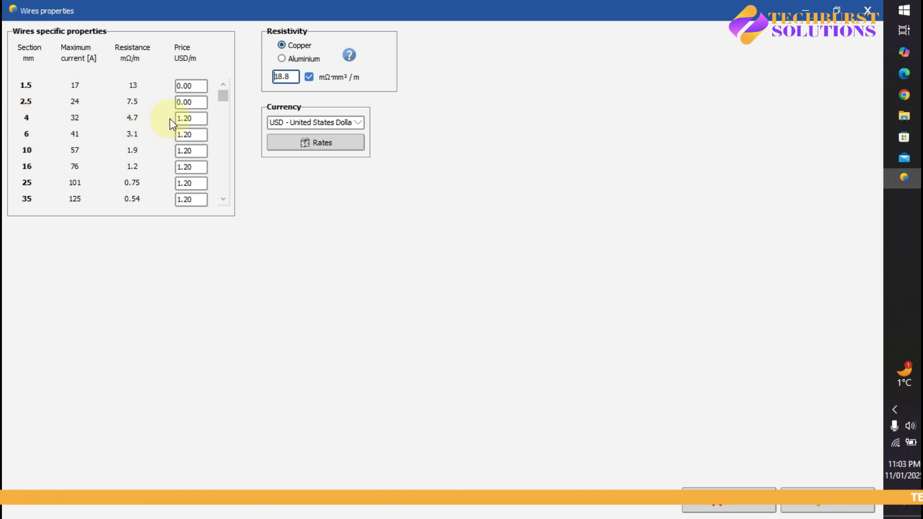
left_click_drag(201, 117, 176, 123)
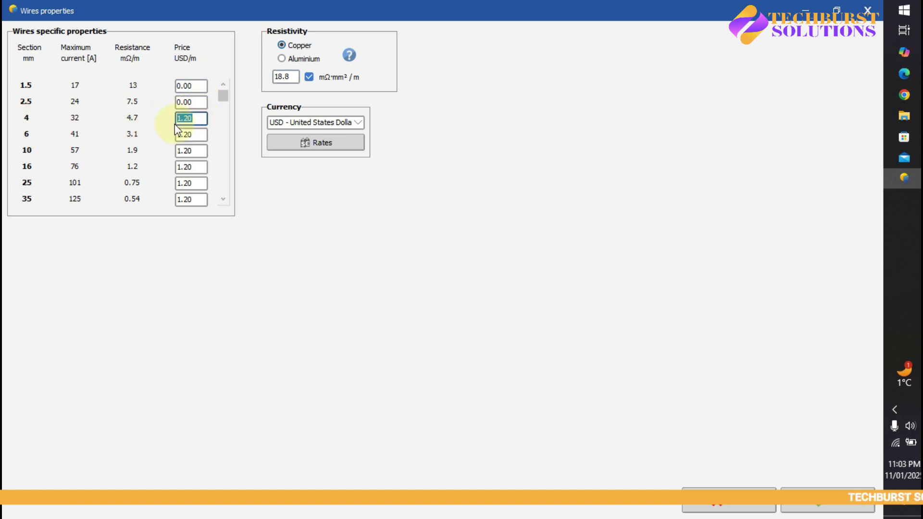
type("2")
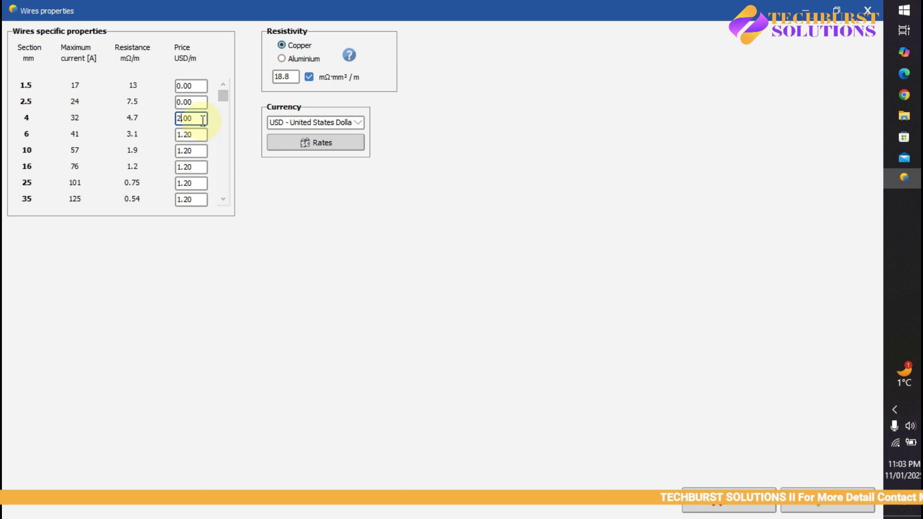
key("BackSpace")
type("0")
key("Right")
key("Right")
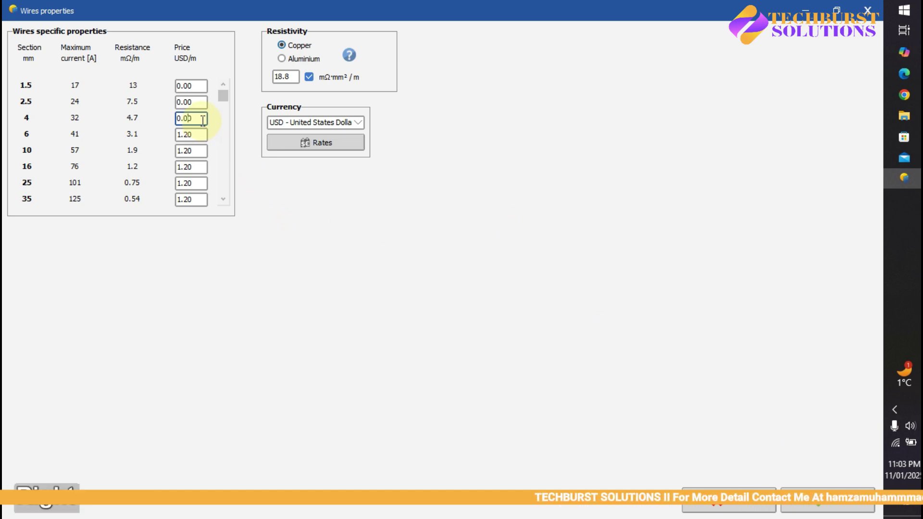
key("BackSpace")
type("8")
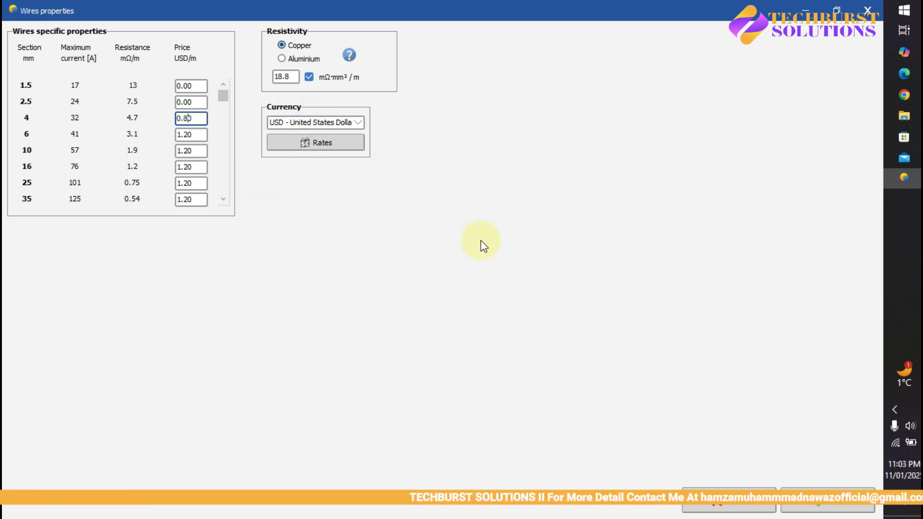
left_click(818, 500)
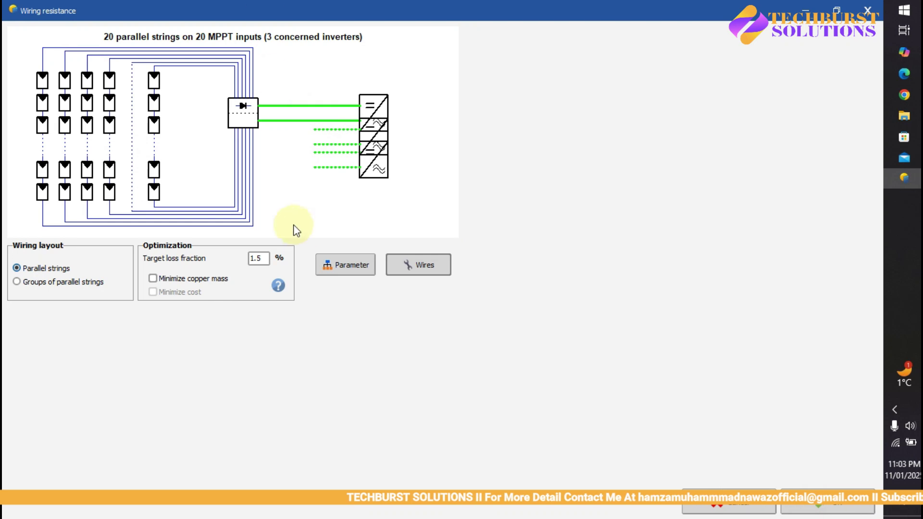
- Accept the detailed wiring computation and apply the default voltage drop across the series diode
left_click(370, 267)
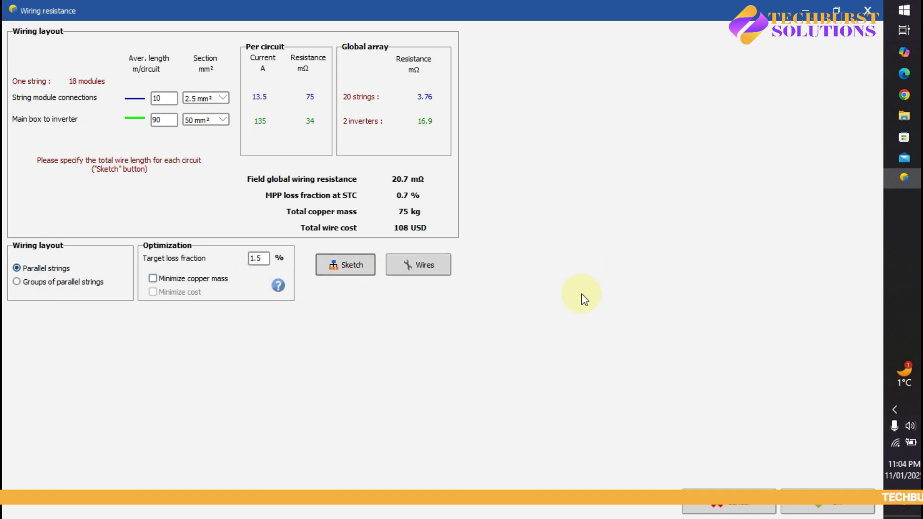
left_click(816, 486)
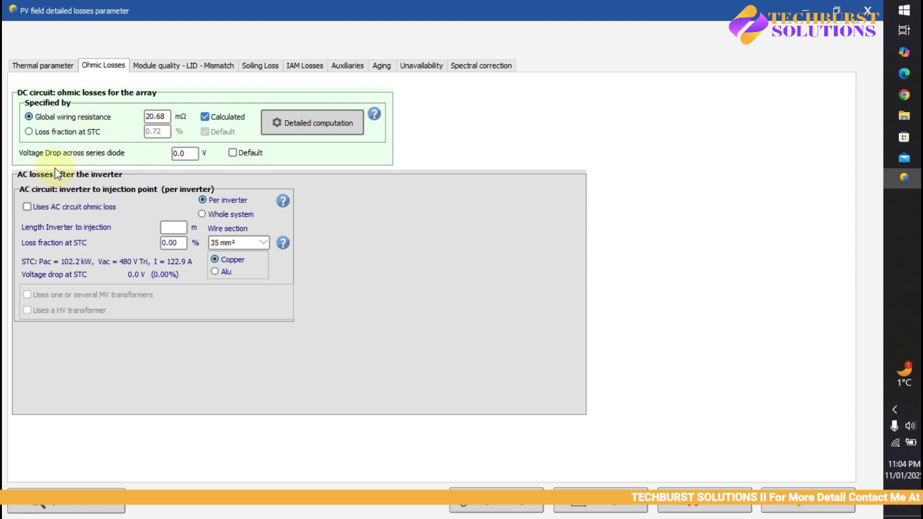
left_click(232, 152)
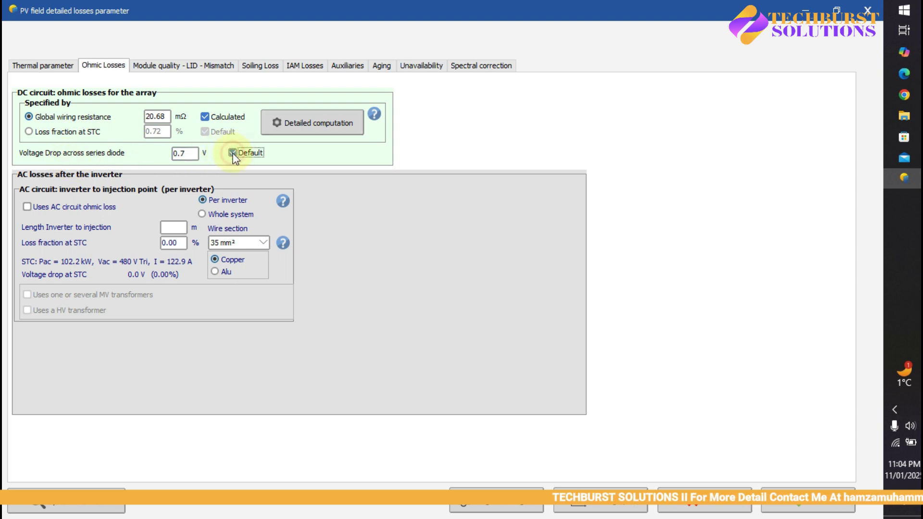
- Try to define the AC circuit ohmic loss with a length of 5 m from inverter to injection
left_click(28, 208)
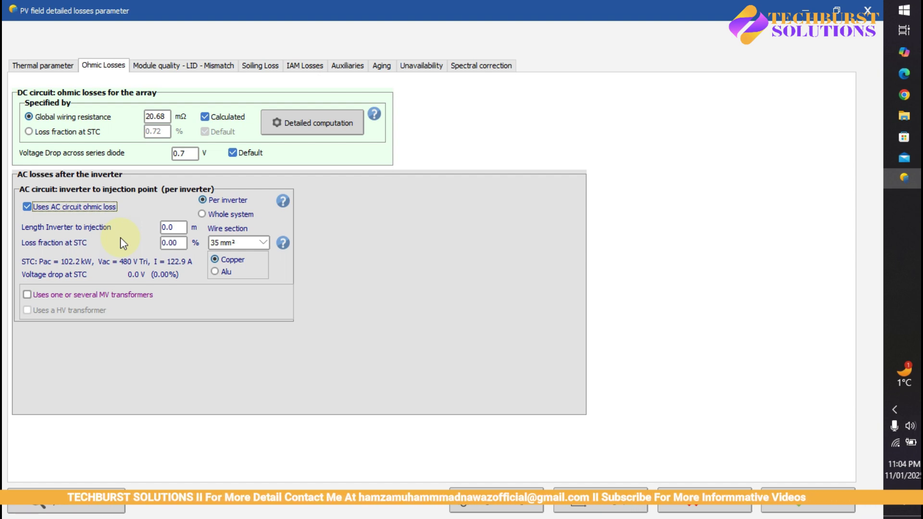
double_click(171, 227)
type("5")
key("shift+Tab")
key("space")
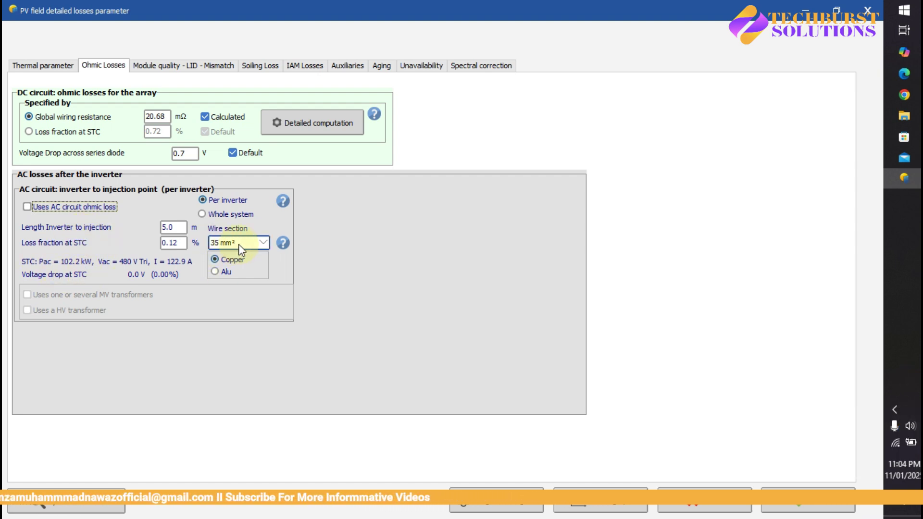
- Set the AC wire section to 95 mm² copper and dismiss the Internet Download Manager trial notice
left_click(263, 243)
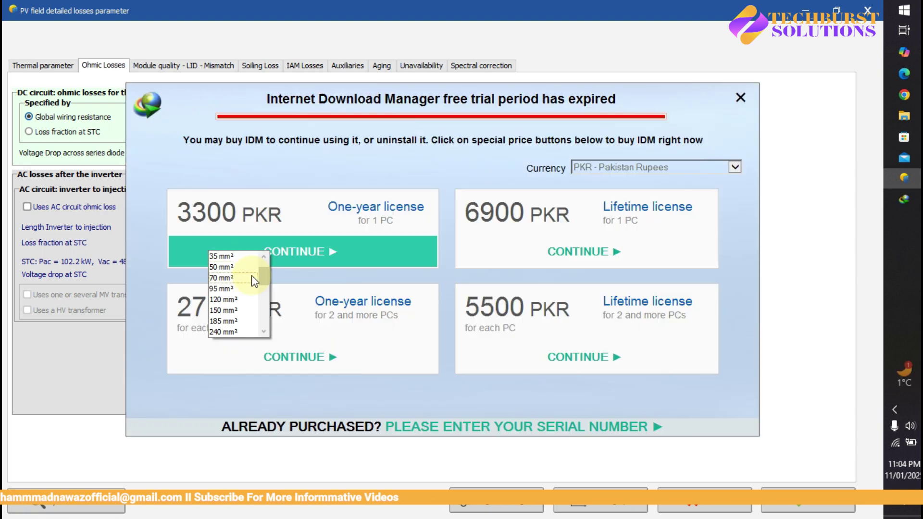
left_click(233, 298)
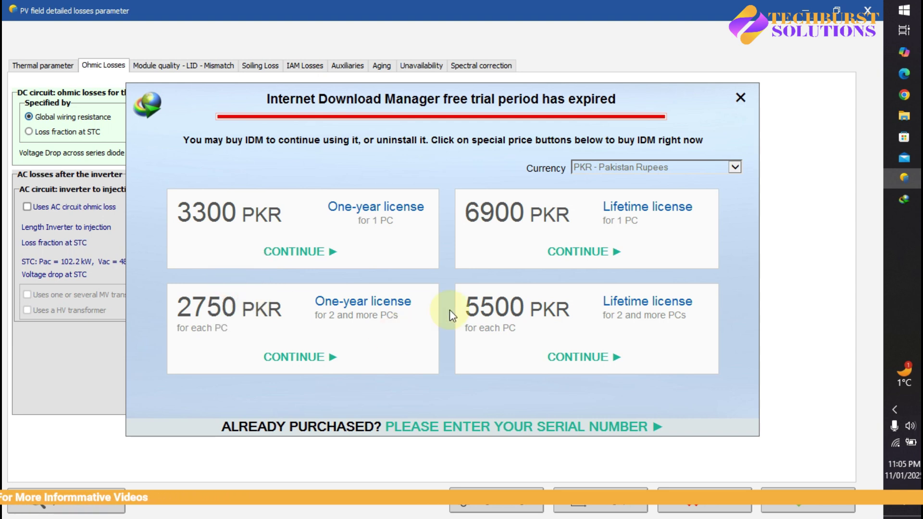
left_click(742, 99)
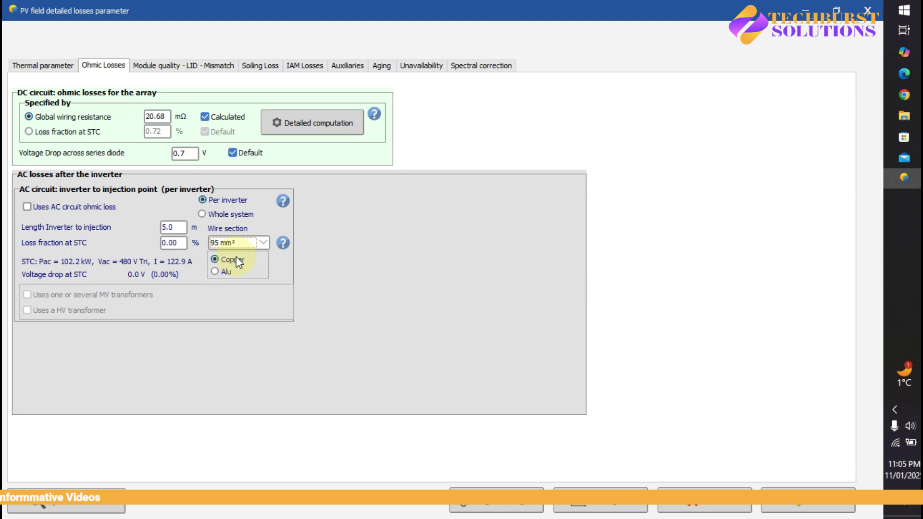
left_click(215, 271)
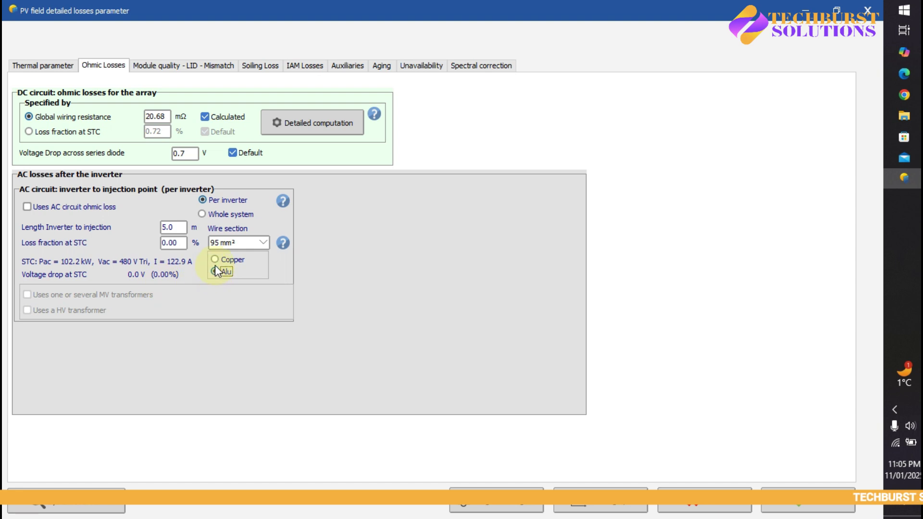
left_click(214, 260)
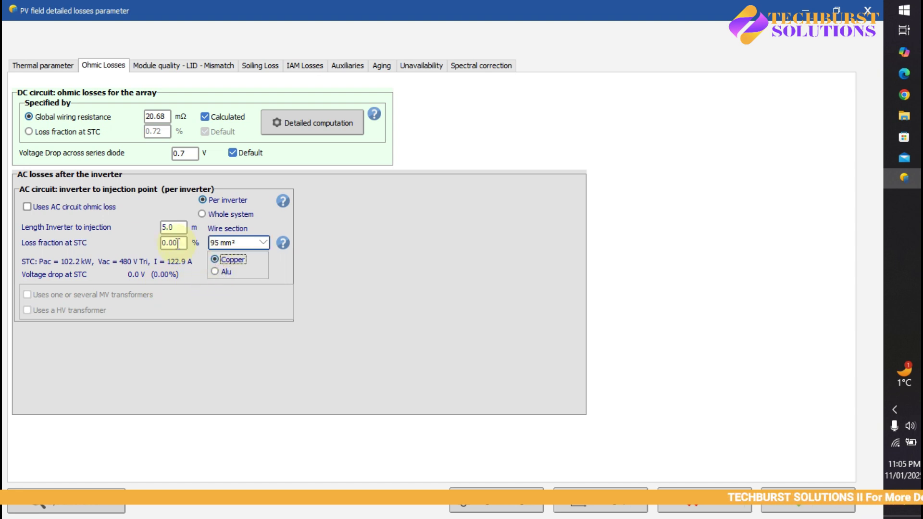
- Enable the AC circuit ohmic loss with a 95 mm² wire section and a 5 m inverter-to-injection length
left_click(25, 205)
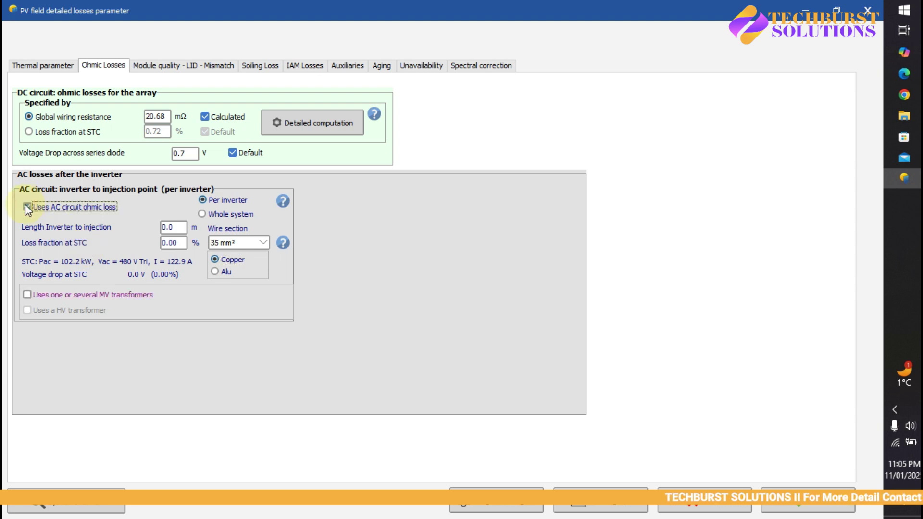
left_click(262, 242)
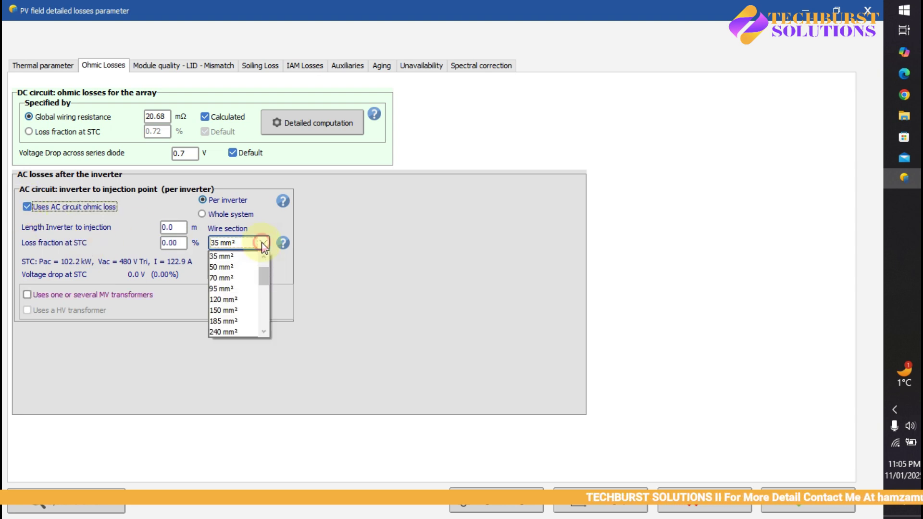
left_click(232, 288)
double_click(173, 227)
type("5")
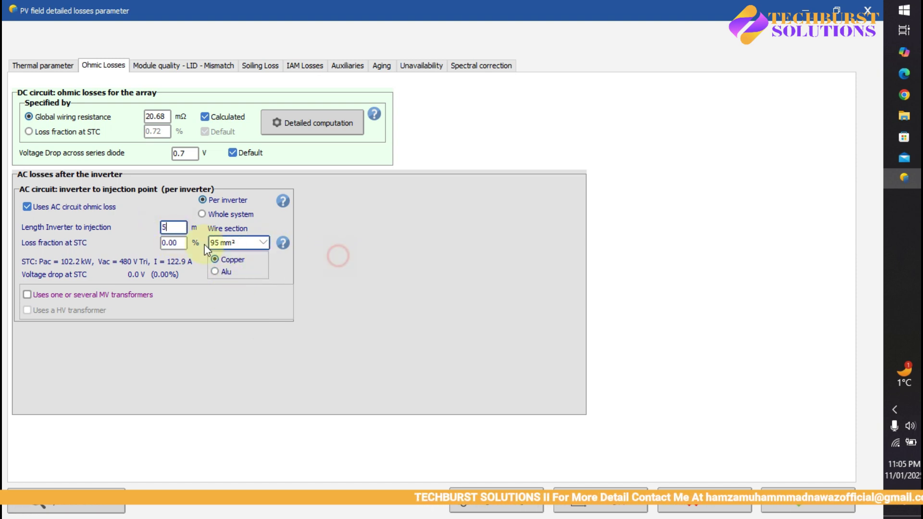
left_click(200, 218)
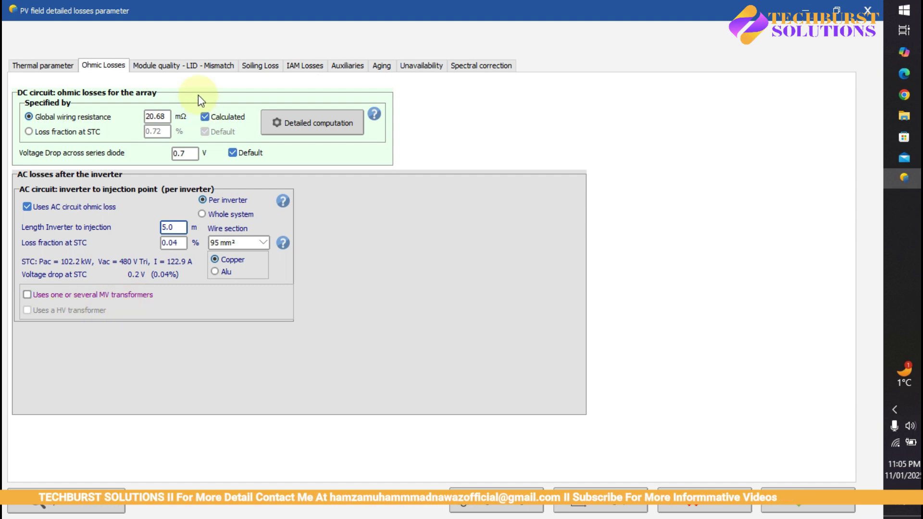
- Apply the default LID loss factor and set the yearly soiling loss factor to 1.0 %
left_click(150, 68)
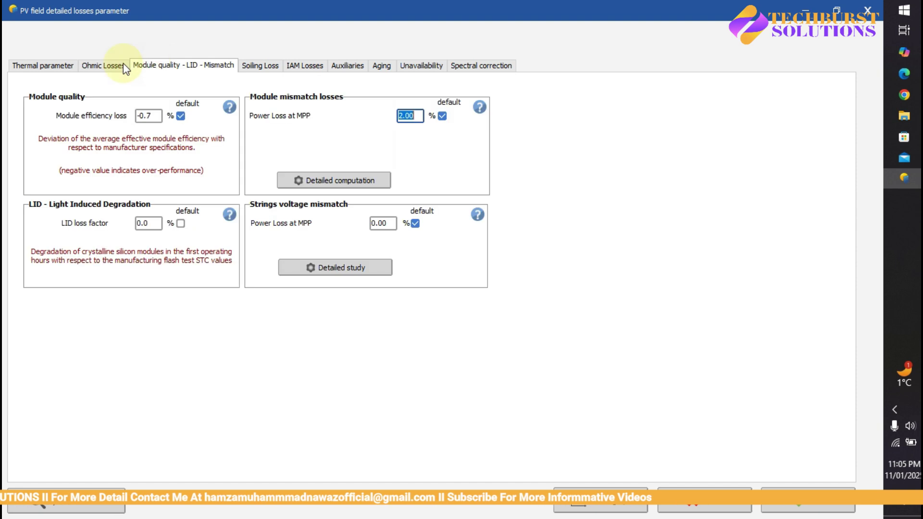
left_click(155, 72)
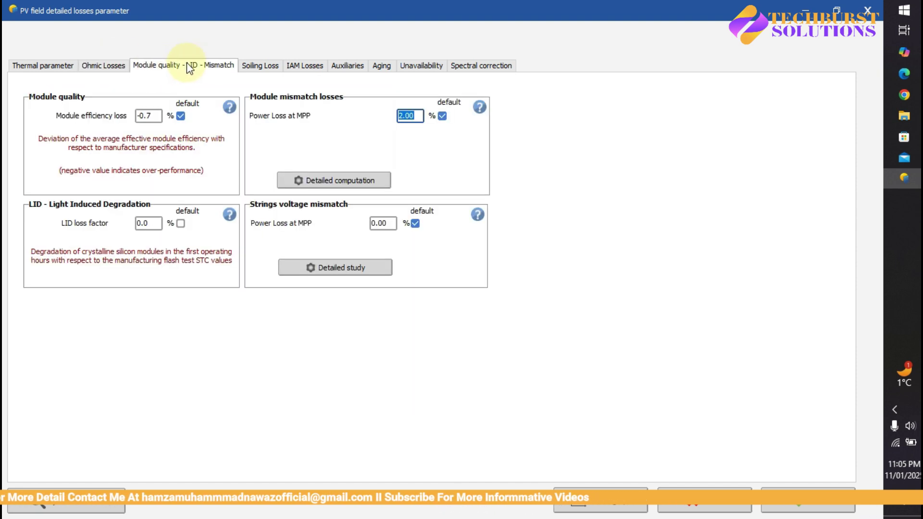
left_click(181, 223)
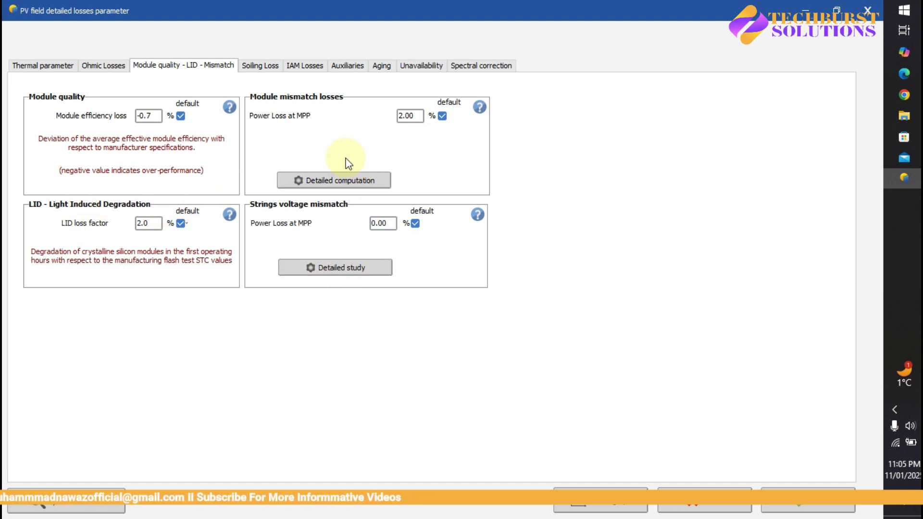
left_click(260, 65)
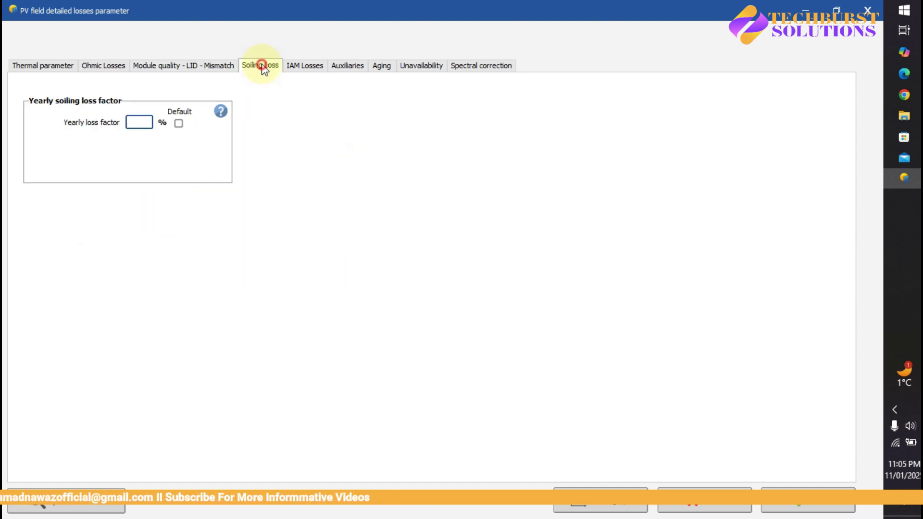
left_click(131, 121)
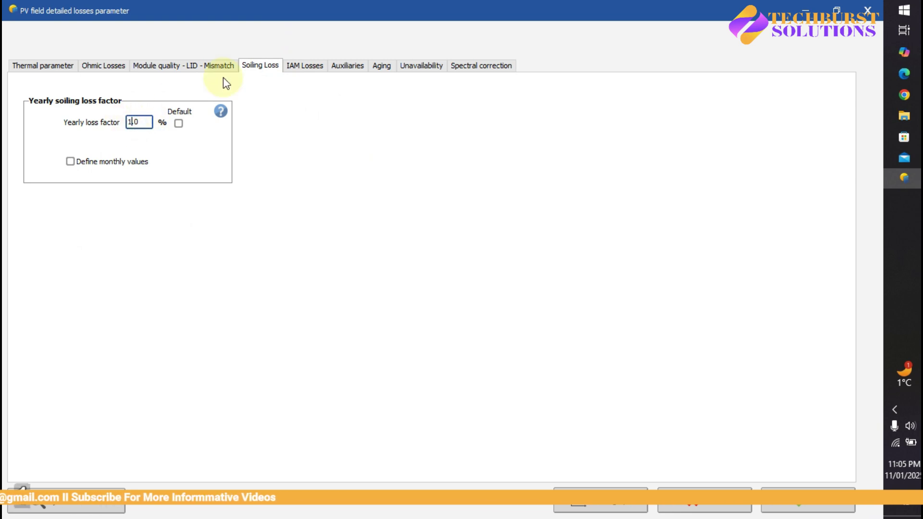
- Open the detailed study of the IAM losses and examine its definition, diffuse, beam, global and annual yield results
left_click(306, 67)
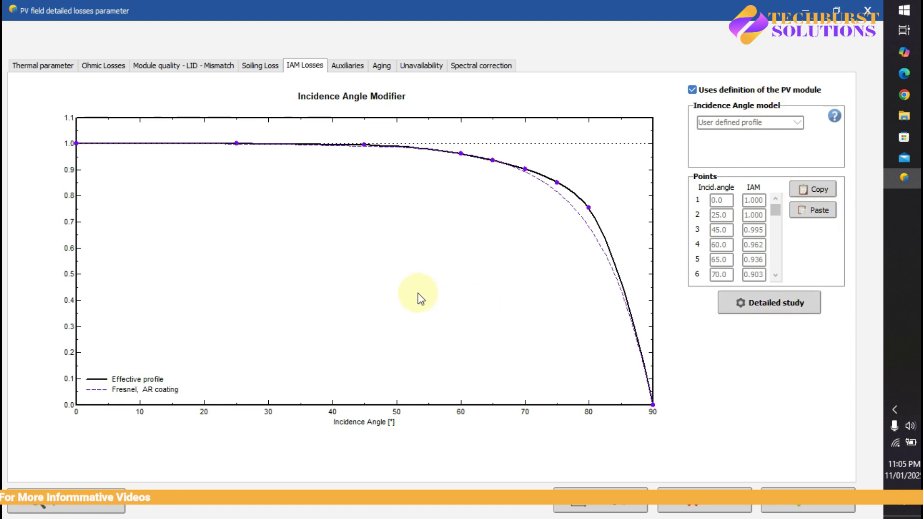
left_click(774, 304)
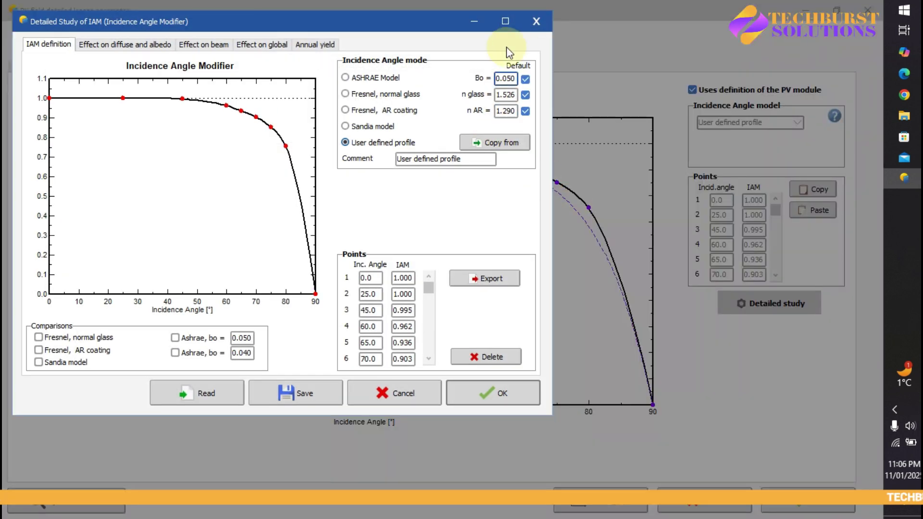
left_click(505, 21)
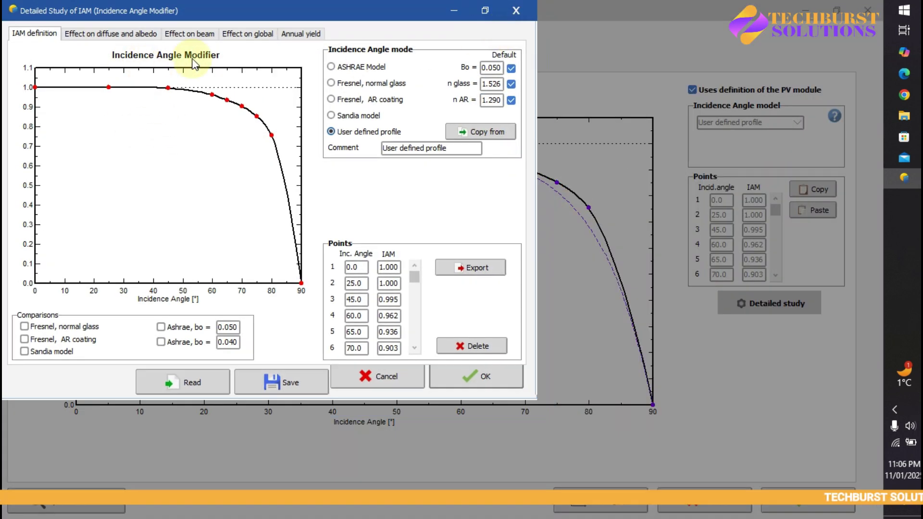
left_click(108, 35)
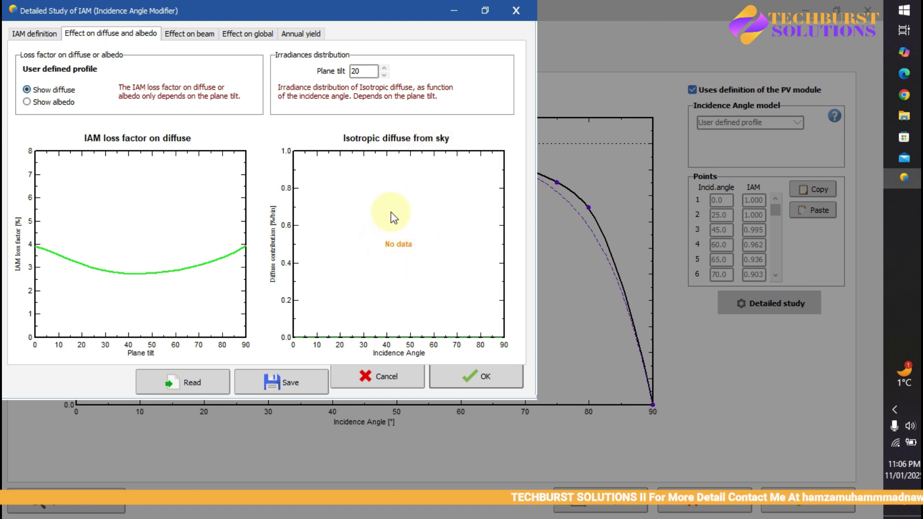
left_click(190, 34)
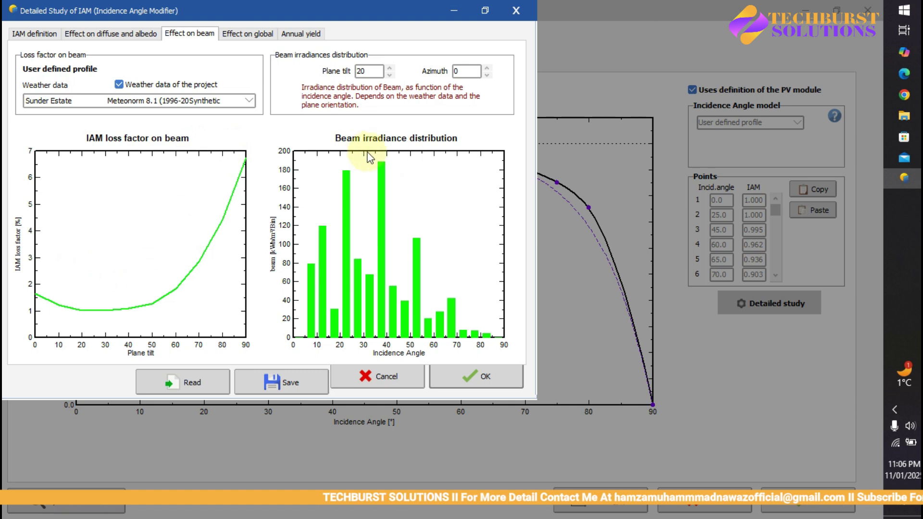
left_click(243, 30)
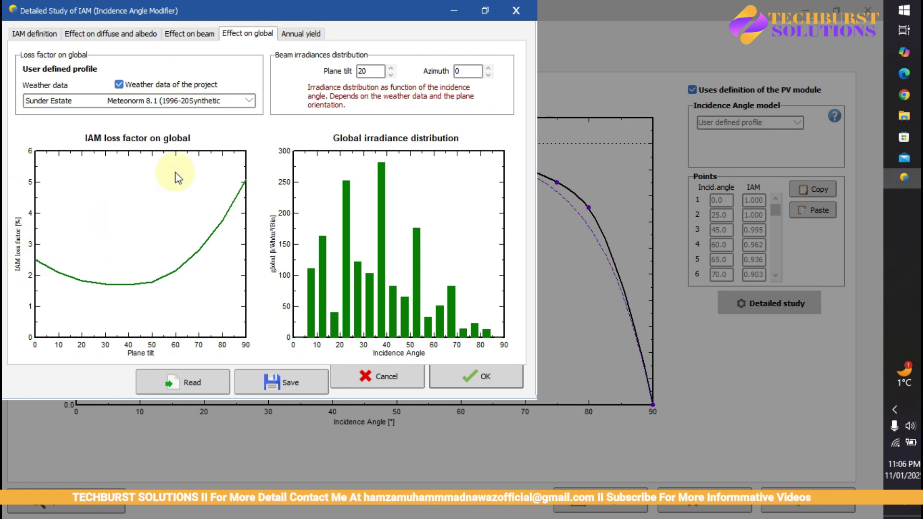
left_click(296, 32)
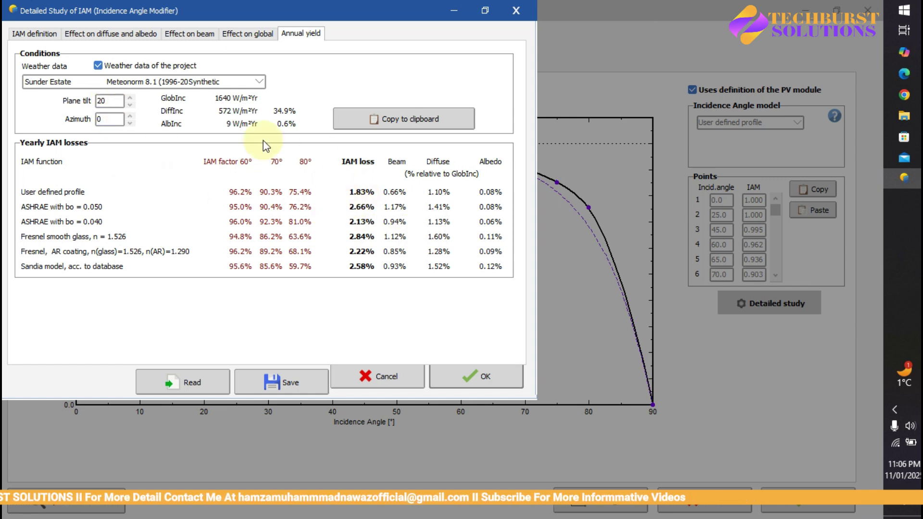
- Set the plane tilt to 5 for the annual yield and the global, beam and diffuse effects in the IAM study
left_click(108, 117)
left_click(123, 102)
left_click(129, 105)
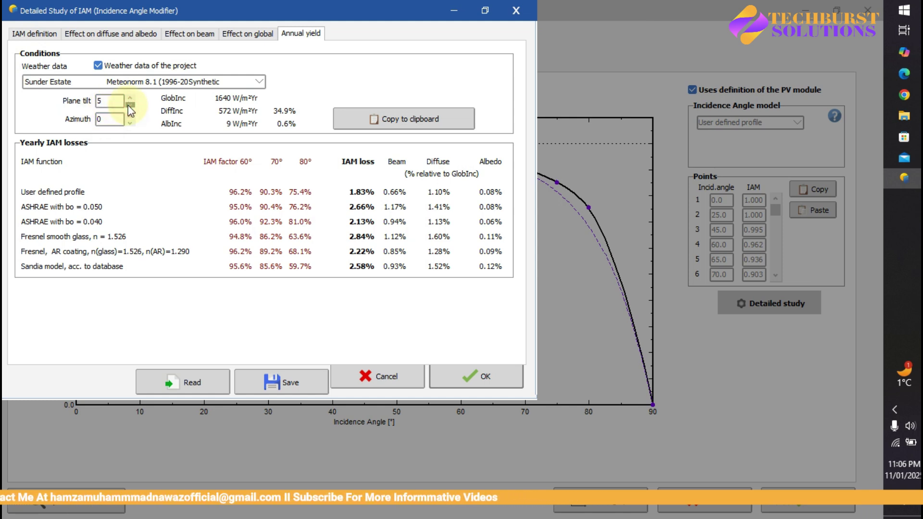
left_click(245, 34)
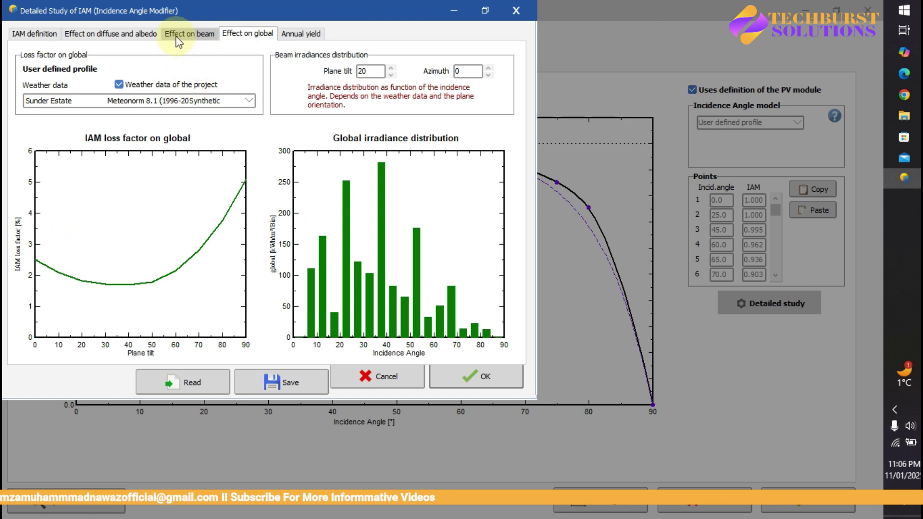
left_click(390, 75)
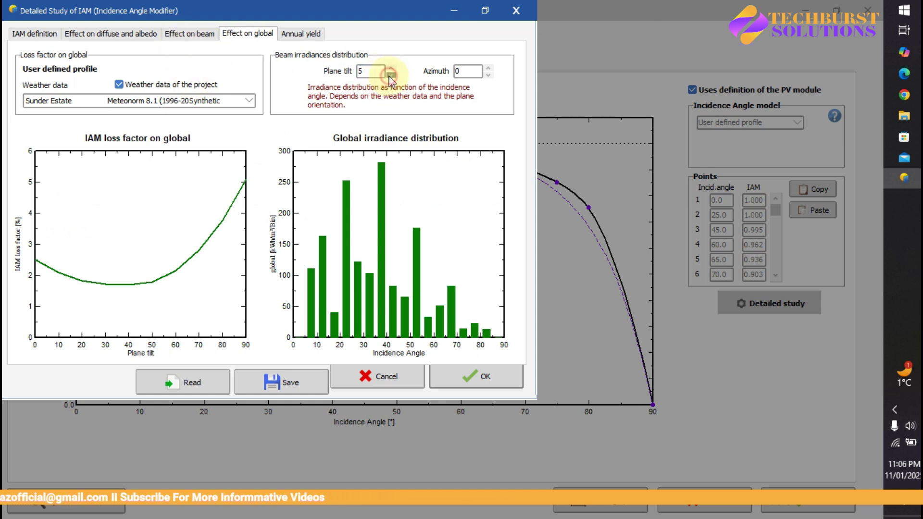
left_click(190, 33)
left_click(389, 76)
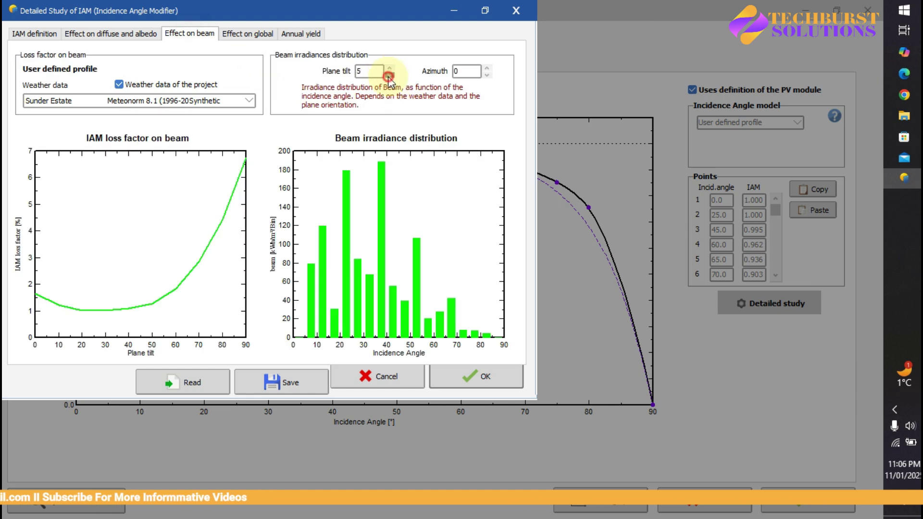
left_click(118, 35)
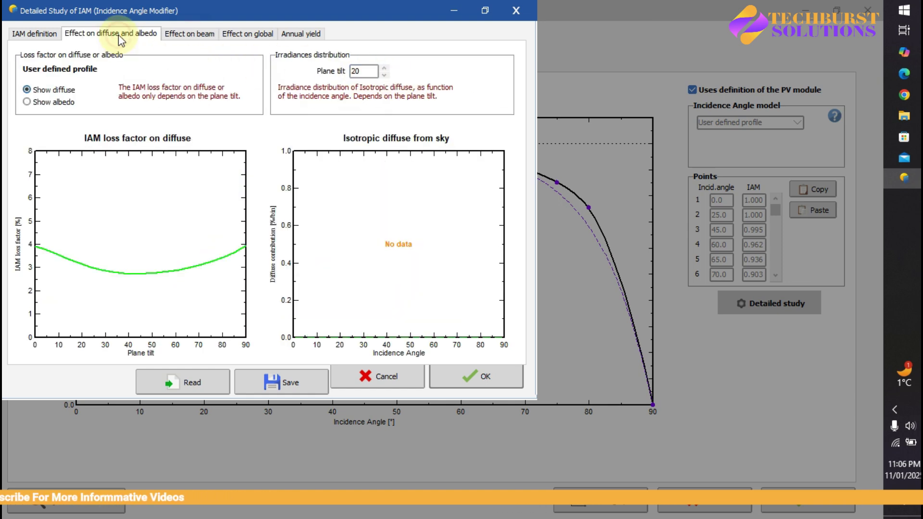
left_click(386, 76)
left_click(385, 75)
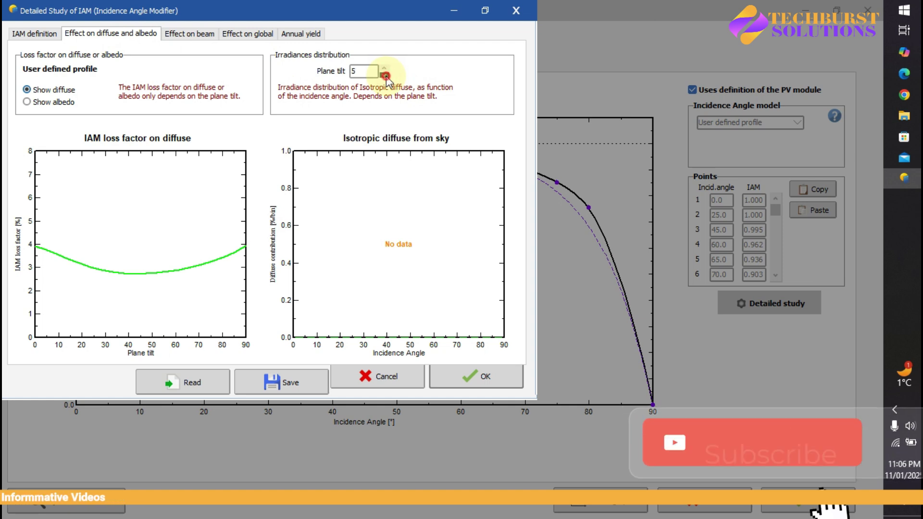
- Go through the IAM definition, each irradiance effect and the annual yield, and accept the detailed study
left_click(44, 32)
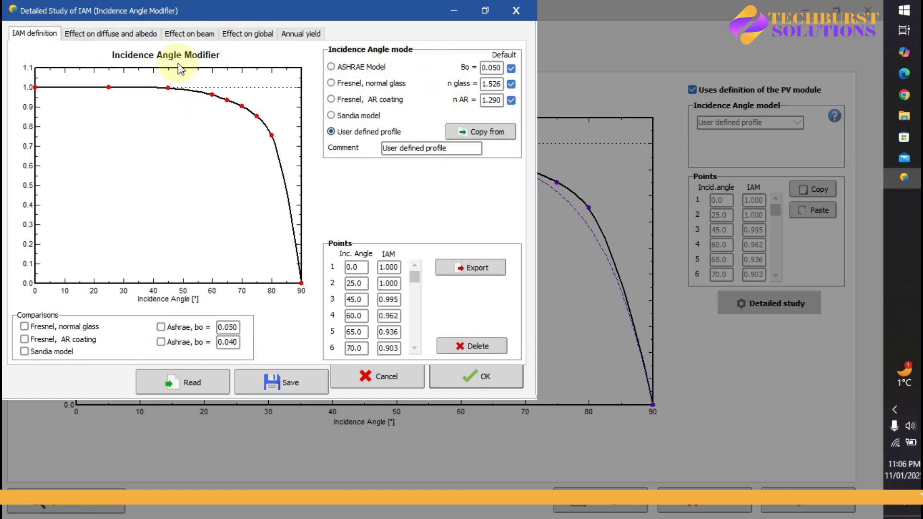
left_click(91, 35)
left_click(206, 35)
left_click(253, 34)
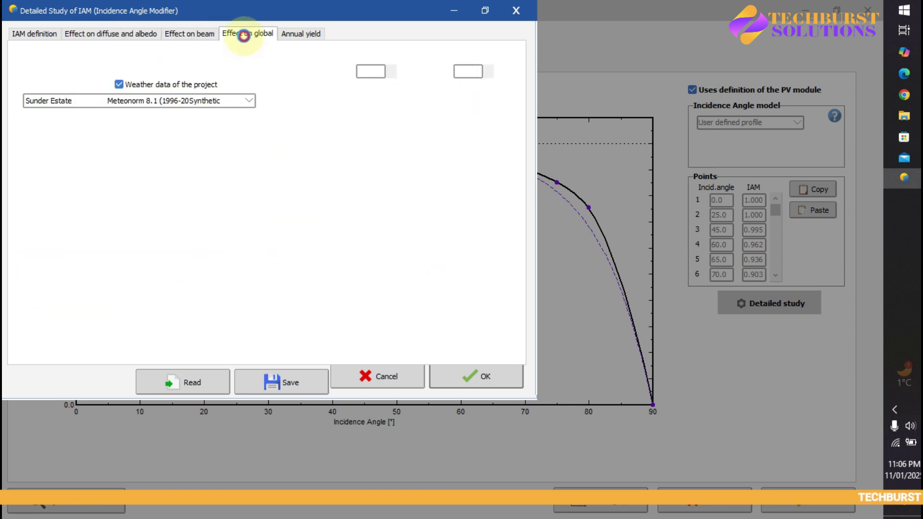
left_click(301, 34)
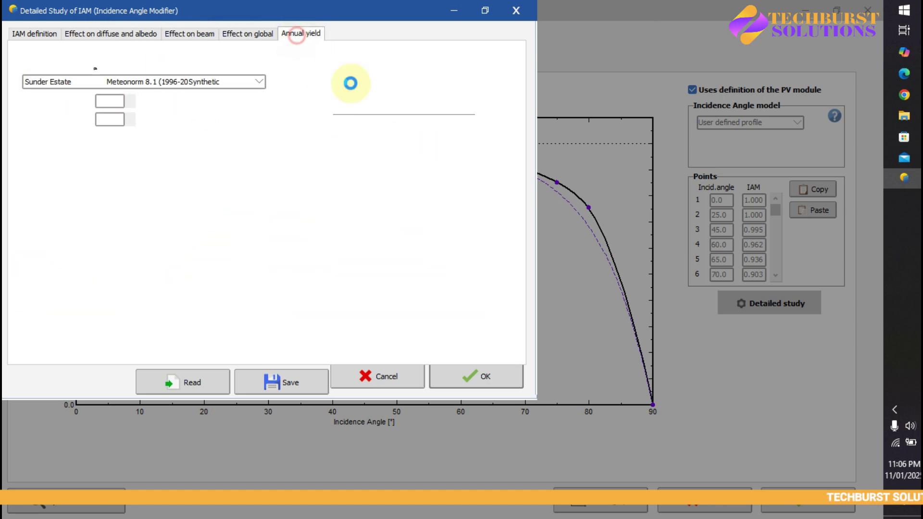
left_click(477, 376)
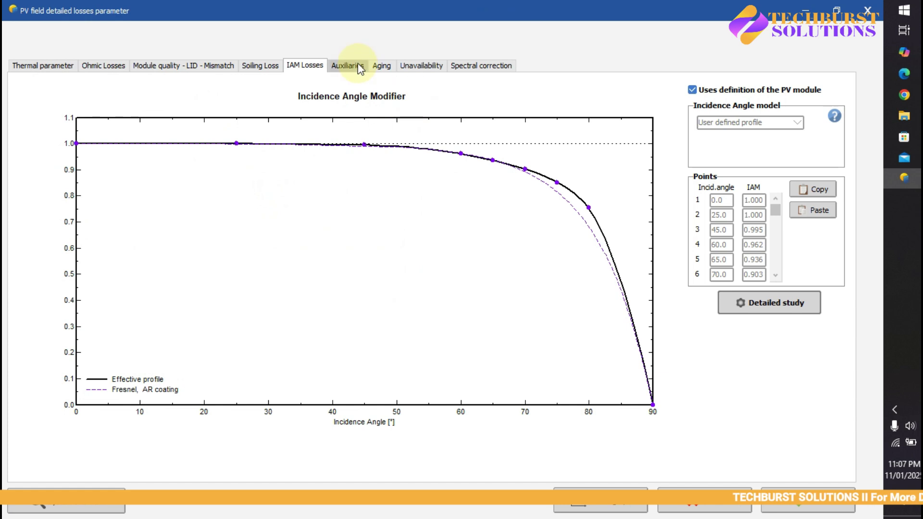
- Reopen the detailed IAM study and check the diffuse, beam, global and annual yield results at a plane tilt of 5
left_click(799, 302)
left_click(125, 44)
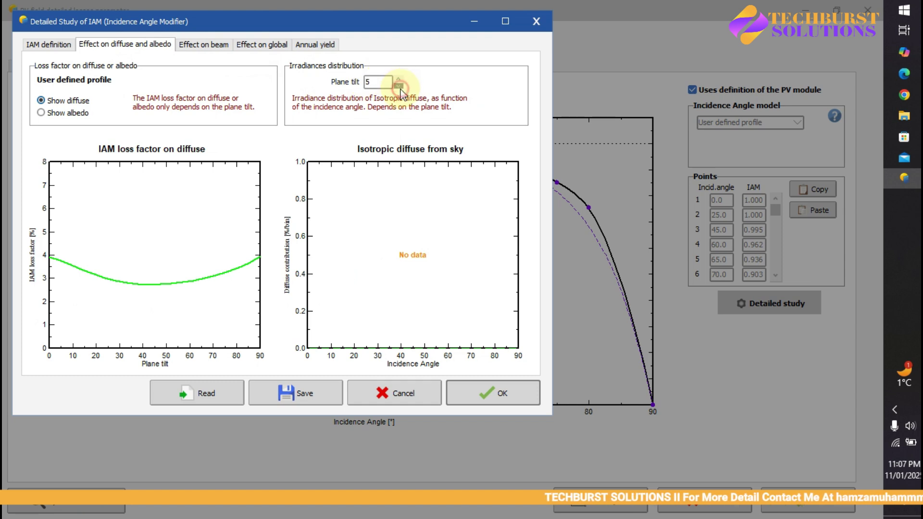
left_click(203, 44)
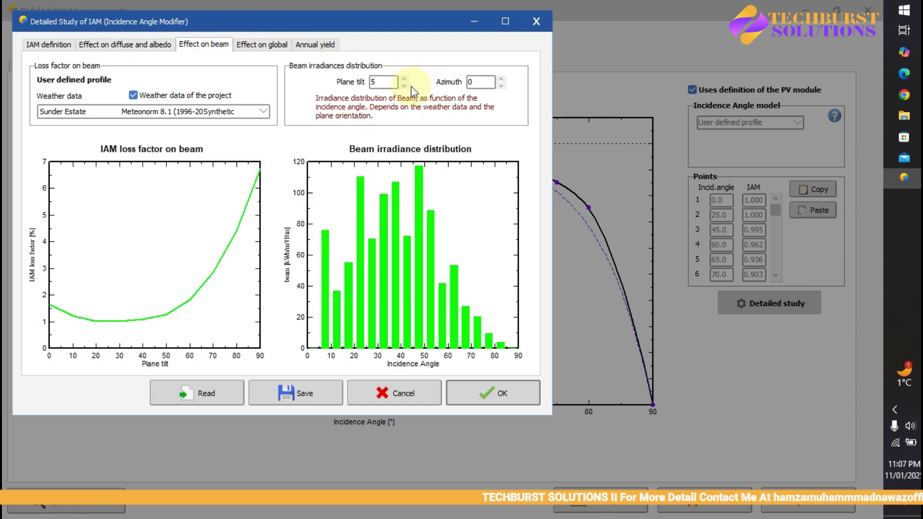
left_click(264, 44)
left_click(325, 46)
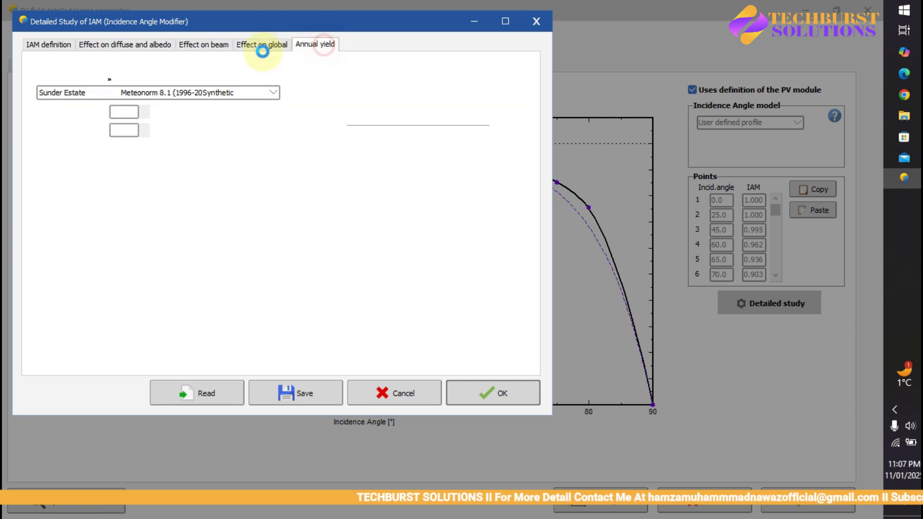
left_click(113, 44)
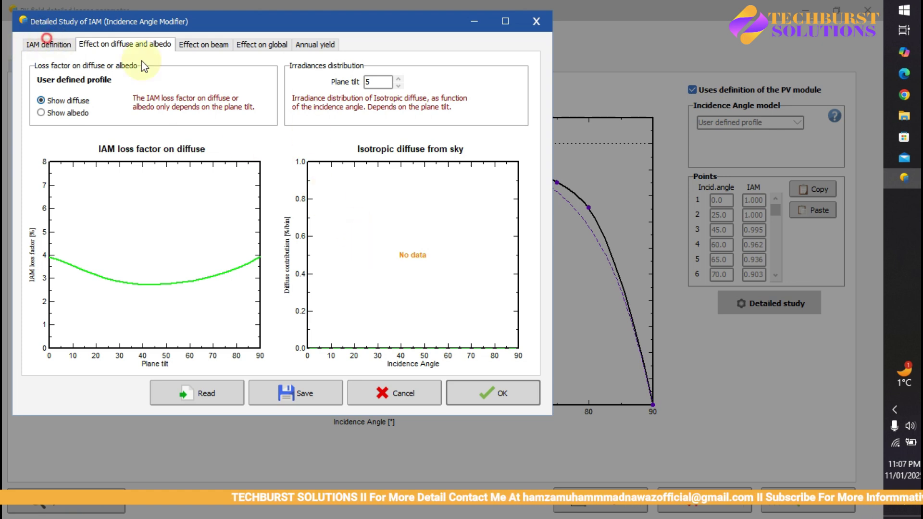
left_click(520, 396)
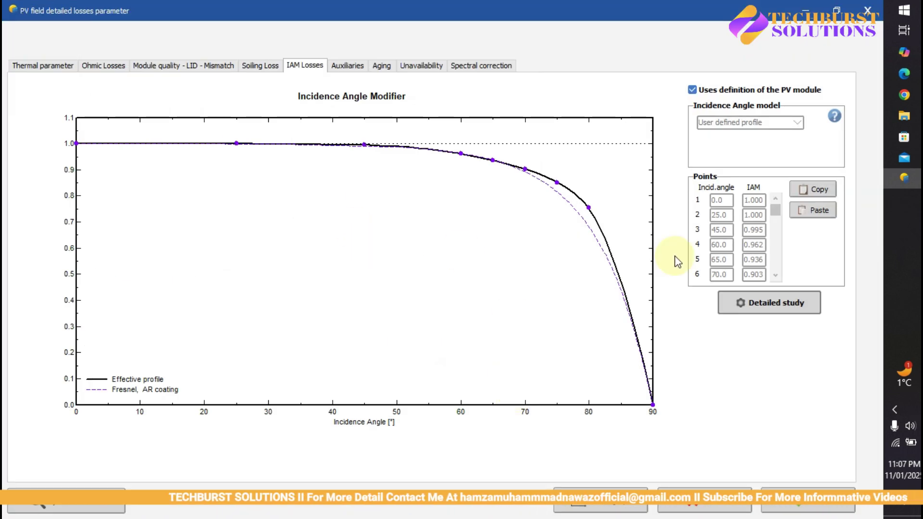
- Lower the diffuse plane tilt in the detailed IAM study, review the annual yield, save the study and accept it
left_click(750, 295)
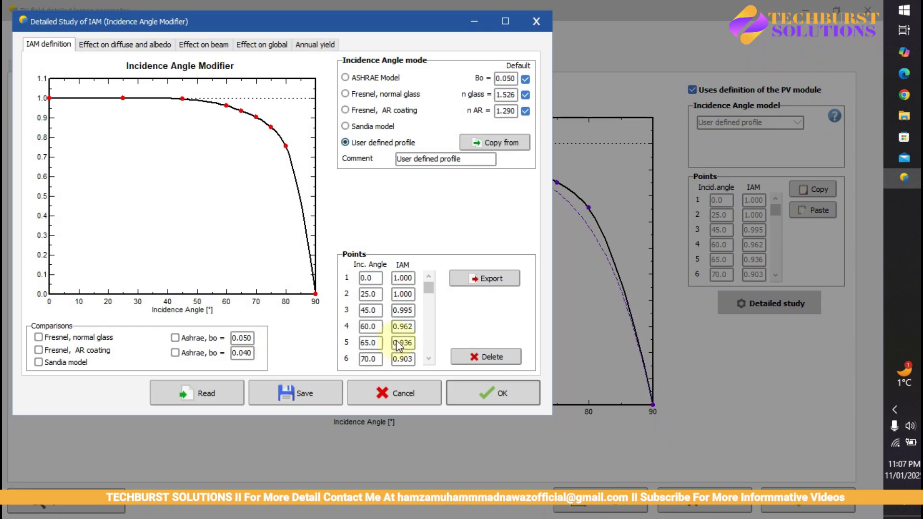
left_click(107, 44)
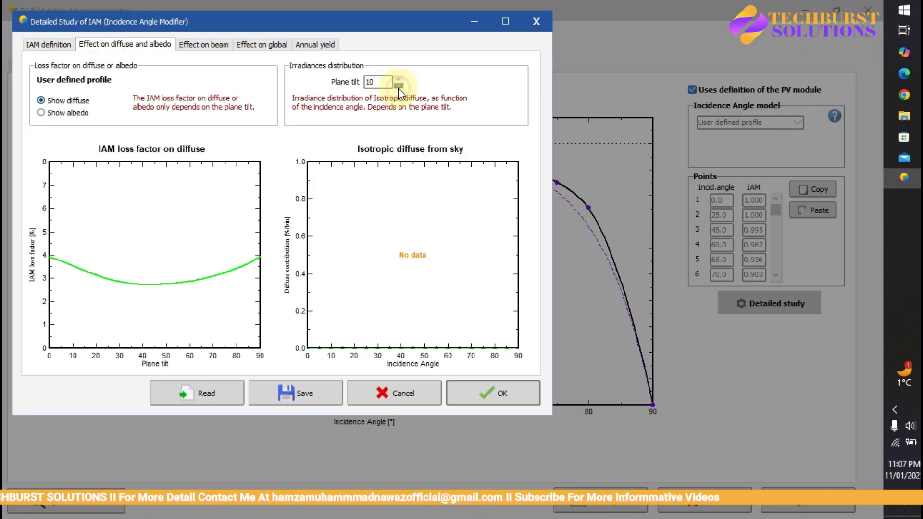
left_click(219, 45)
left_click(260, 44)
left_click(312, 45)
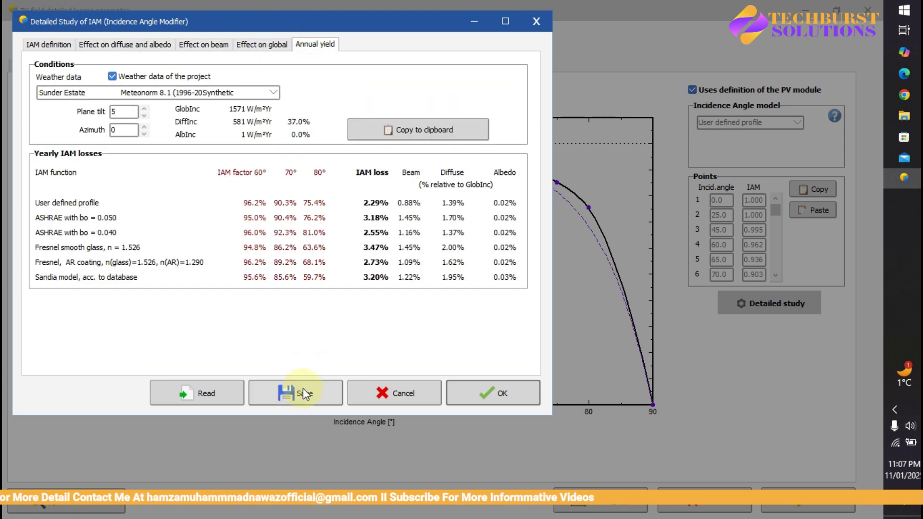
left_click(308, 389)
left_click(400, 342)
left_click(487, 394)
- Try enabling the auxiliaries consumption definition in the auxiliaries energy losses
left_click(354, 66)
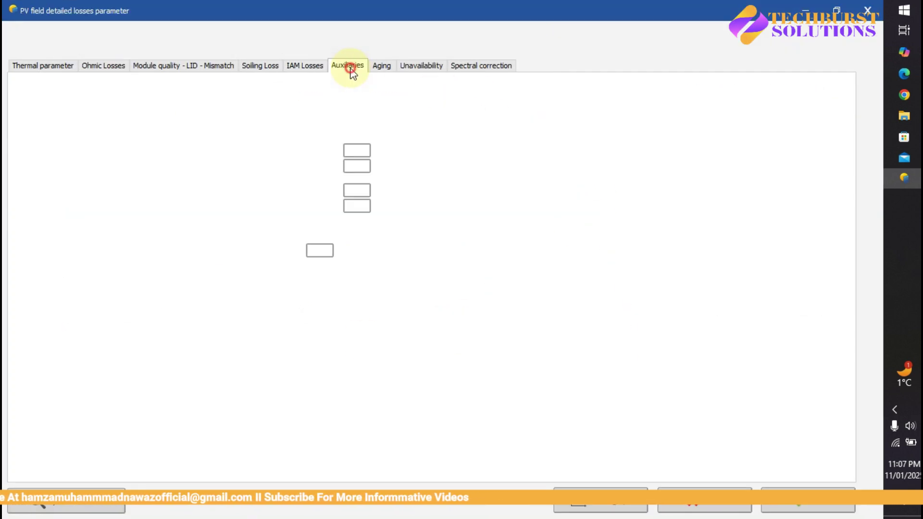
left_click(191, 110)
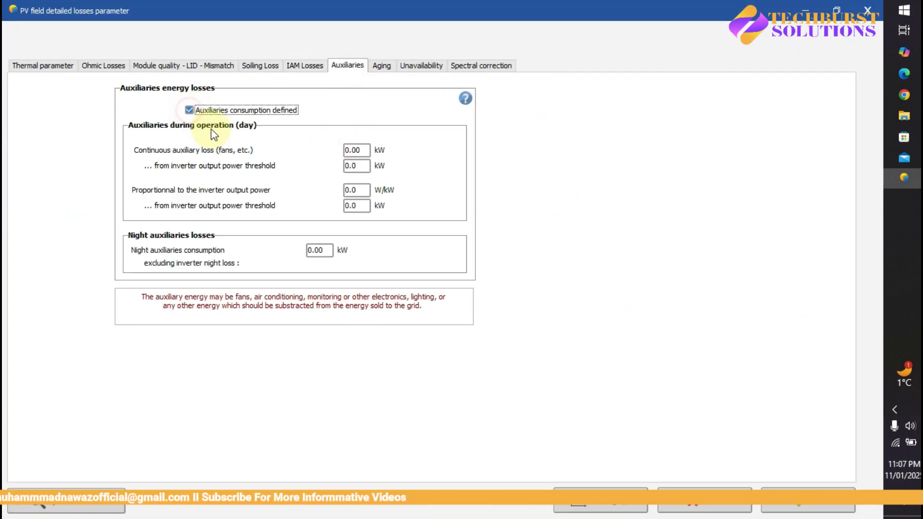
left_click(188, 110)
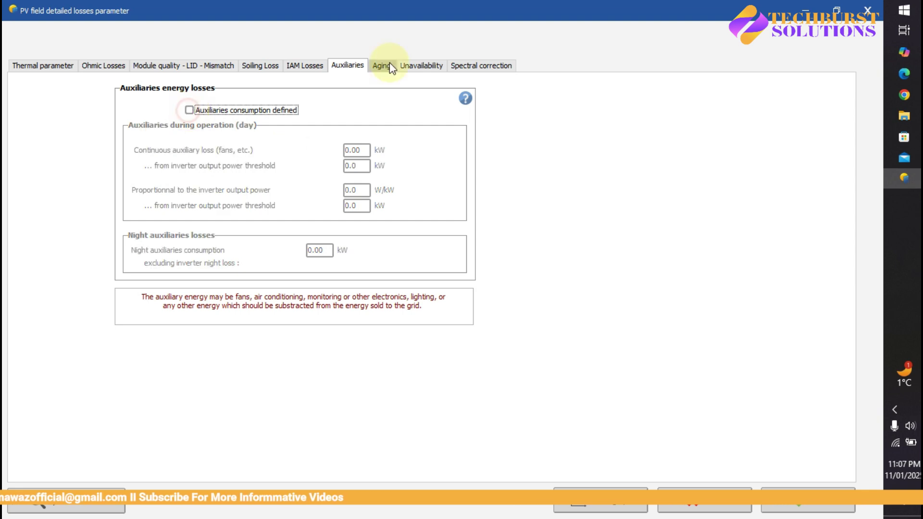
- Enable module degradation in the simulation for year 25 and include the aging plot on the report
left_click(390, 62)
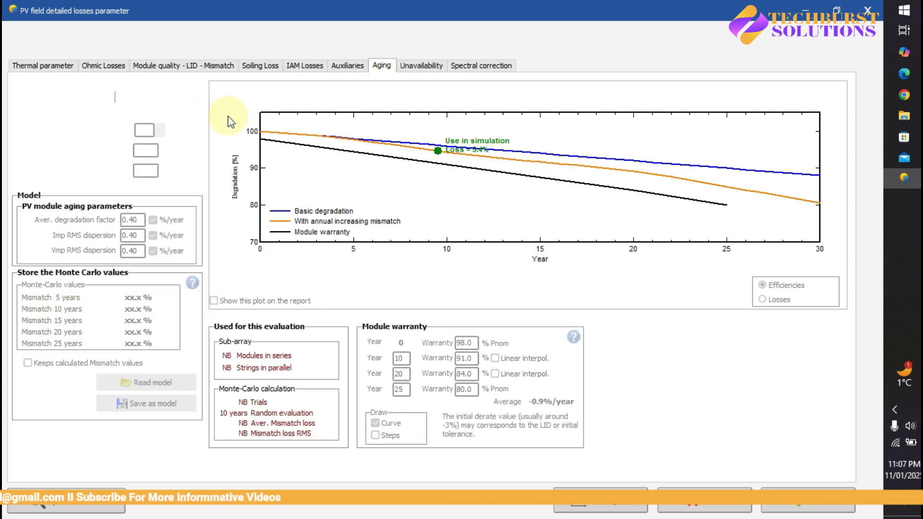
left_click(21, 98)
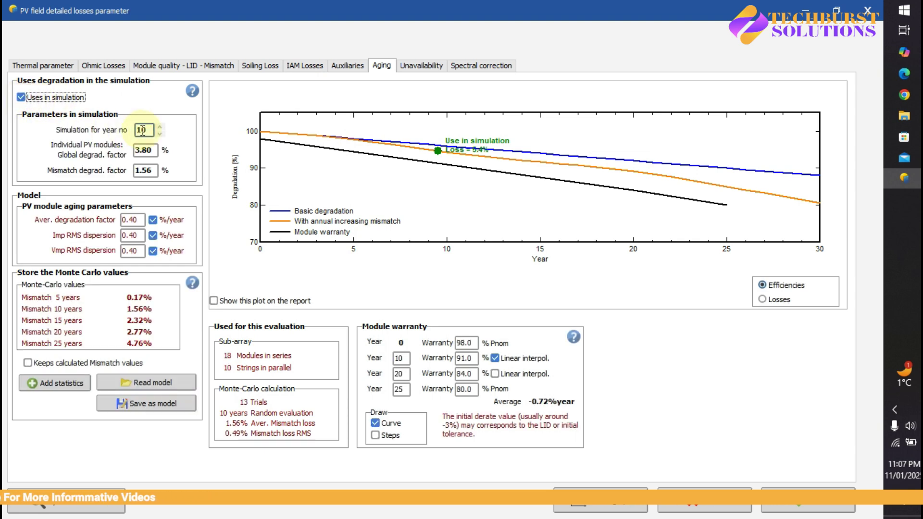
left_click(161, 127)
left_click(161, 126)
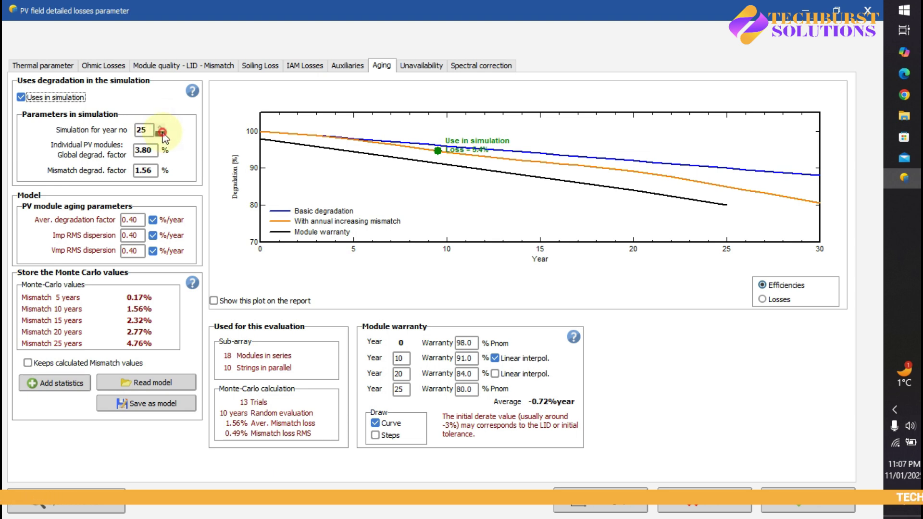
key("Tab")
key("Tab")
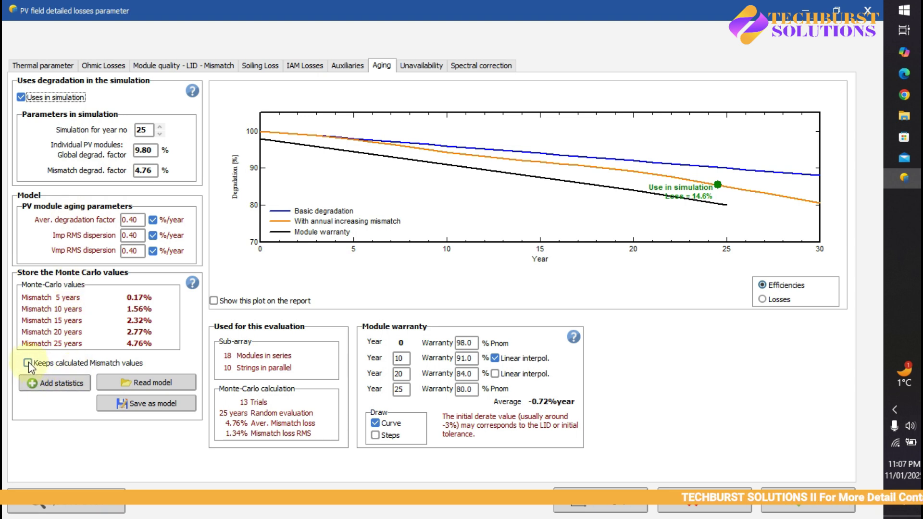
left_click(402, 374)
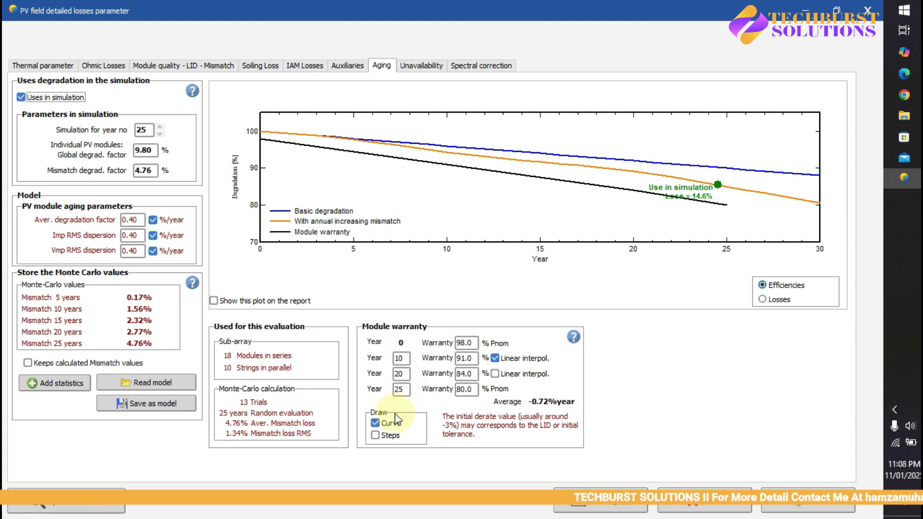
left_click(213, 301)
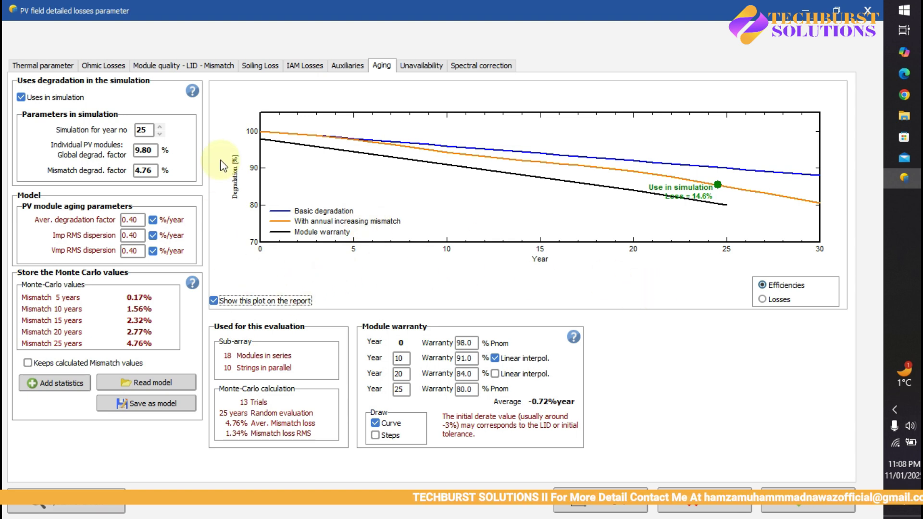
- Try drawing the module warranty as steps instead of a curve
left_click(375, 436)
left_click(375, 423)
left_click(375, 435)
left_click(376, 423)
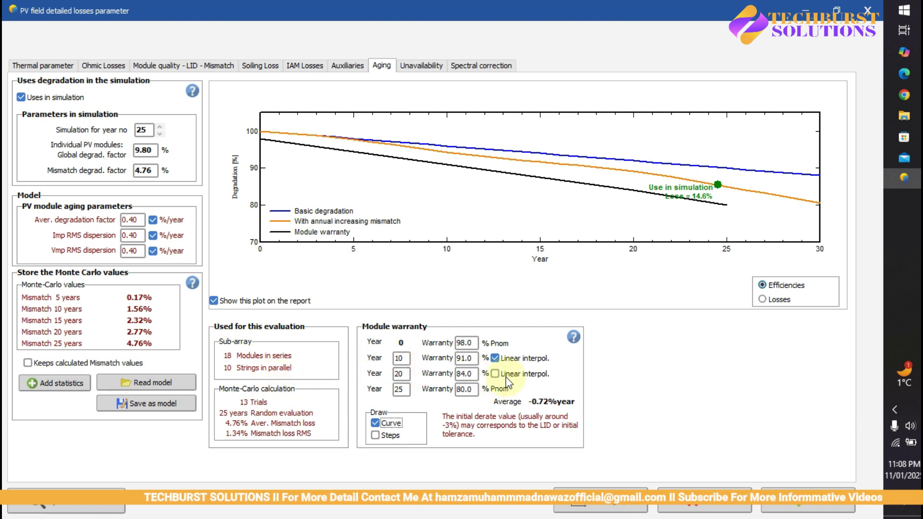
- Apply the default 2.0% system unavailability time fraction and set its three unavailability periods at random
left_click(419, 72)
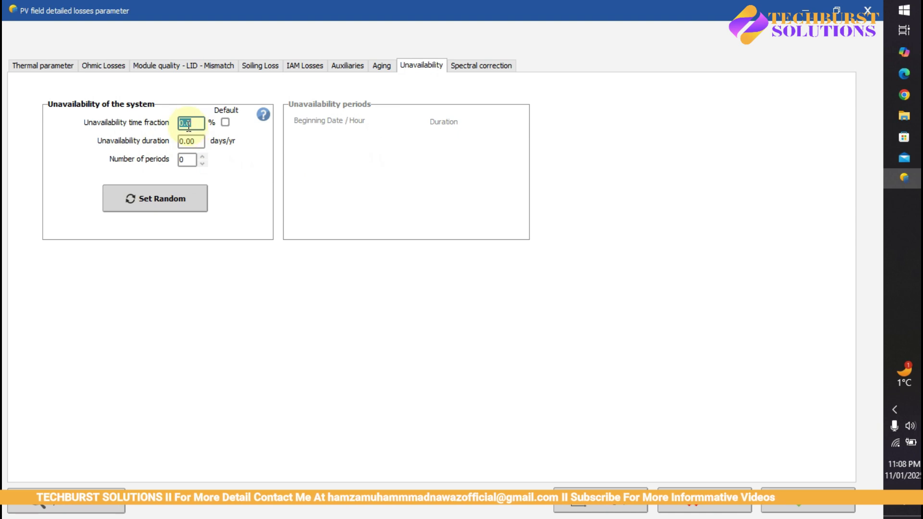
left_click(225, 123)
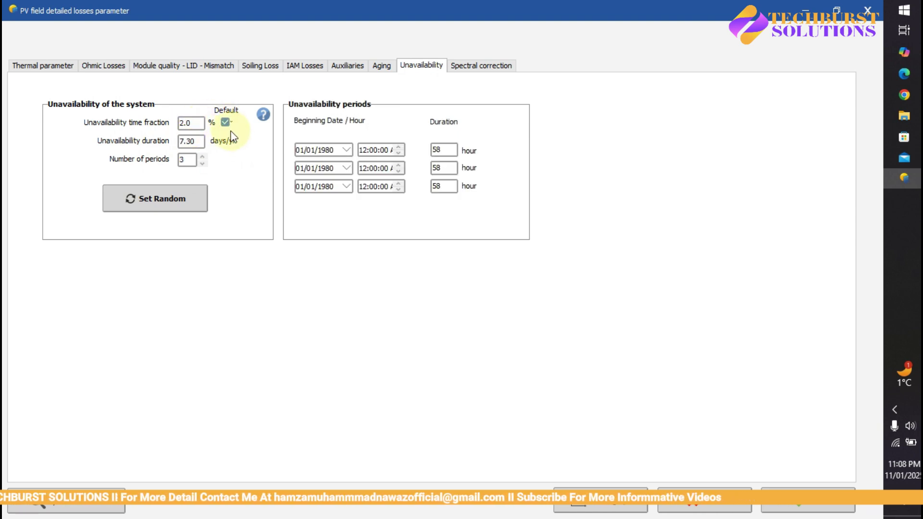
left_click(184, 124)
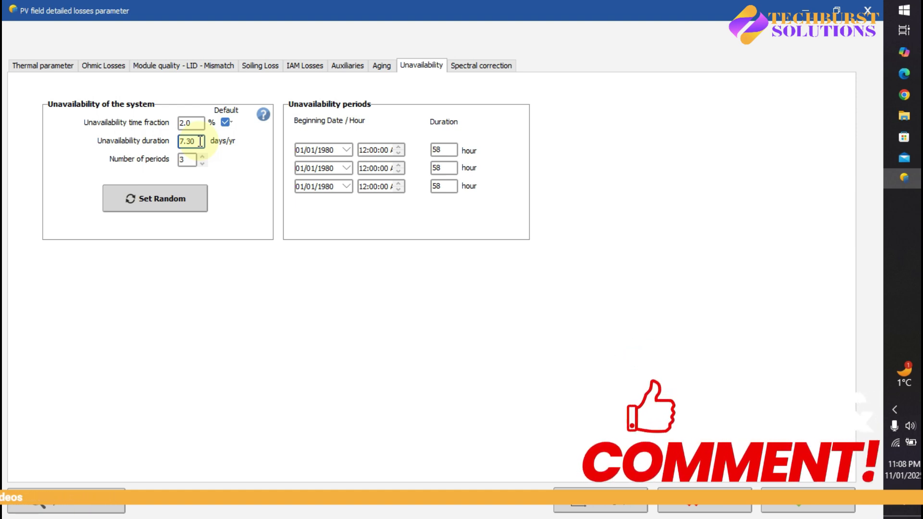
left_click(166, 201)
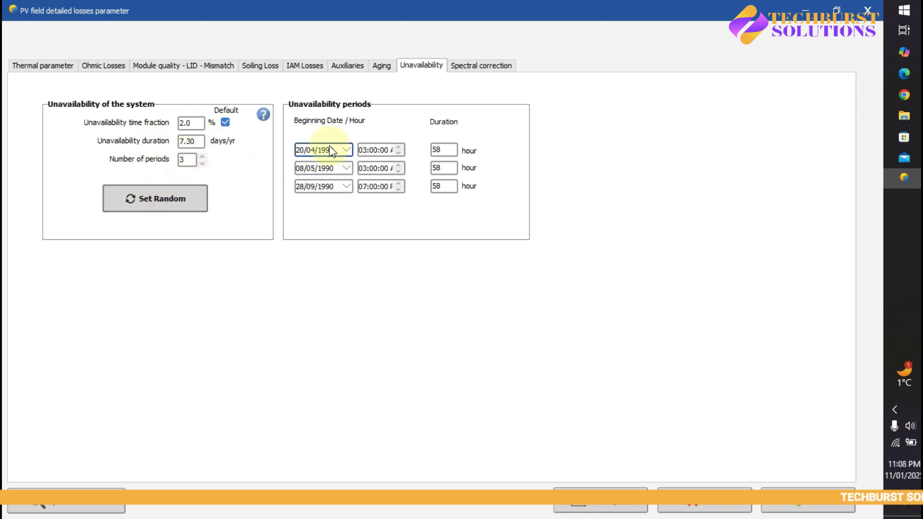
left_click(198, 201)
left_click(179, 204)
- Set the first unavailability period to begin on 11/01/2025 and the second on 12/06/2025
left_click(347, 150)
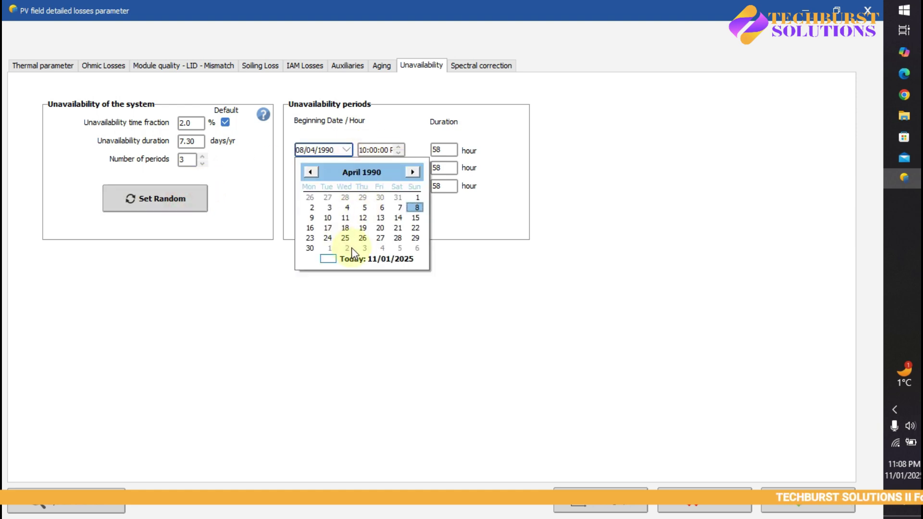
left_click(331, 259)
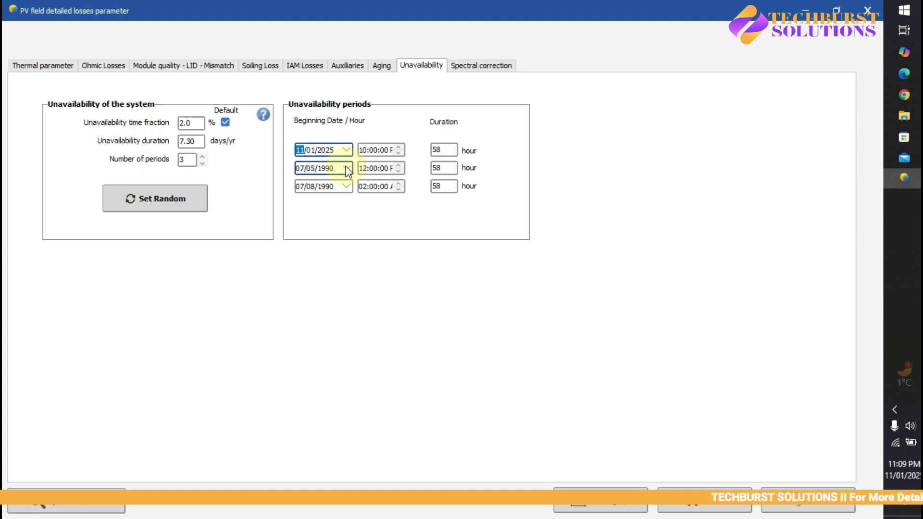
left_click(346, 168)
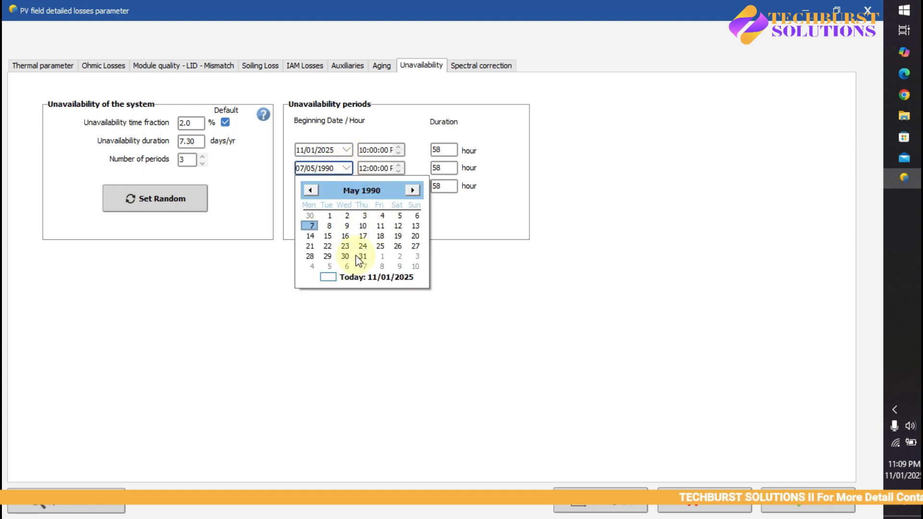
left_click(328, 278)
left_click(346, 169)
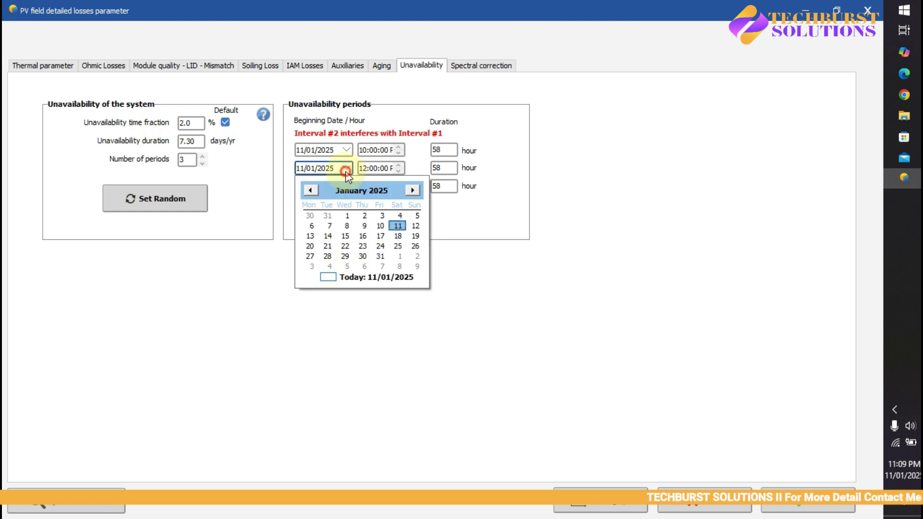
left_click(412, 191)
left_click(412, 190)
left_click(412, 191)
left_click(412, 191)
left_click(413, 190)
left_click(412, 191)
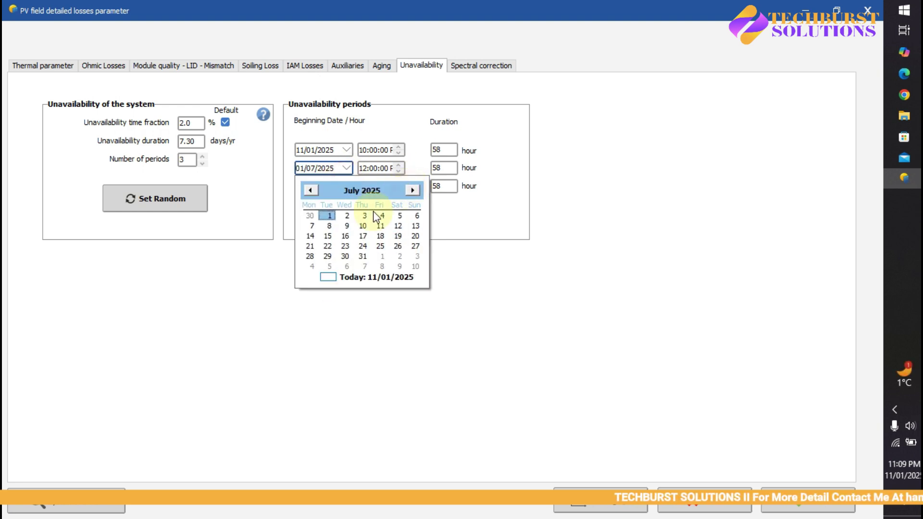
left_click(310, 190)
left_click(363, 236)
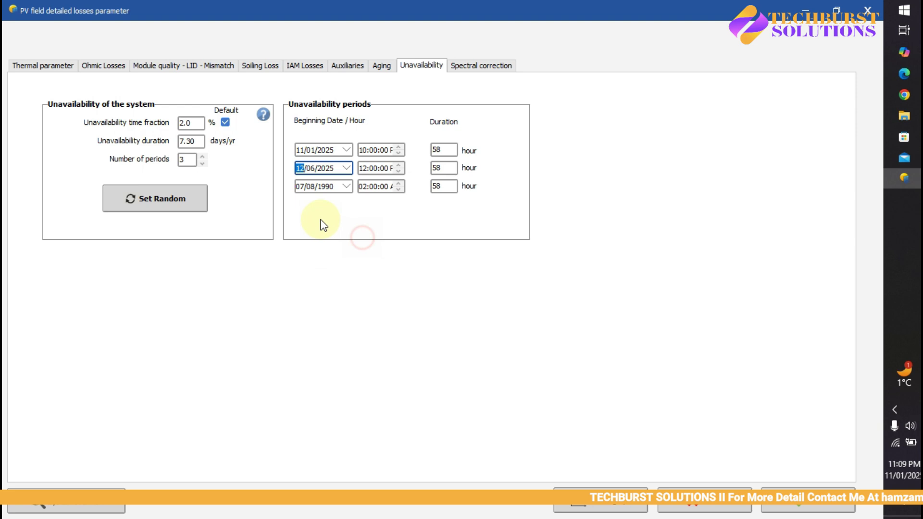
- Set the beginning date of the third unavailability period to 11/12/2025
left_click(346, 186)
left_click(330, 296)
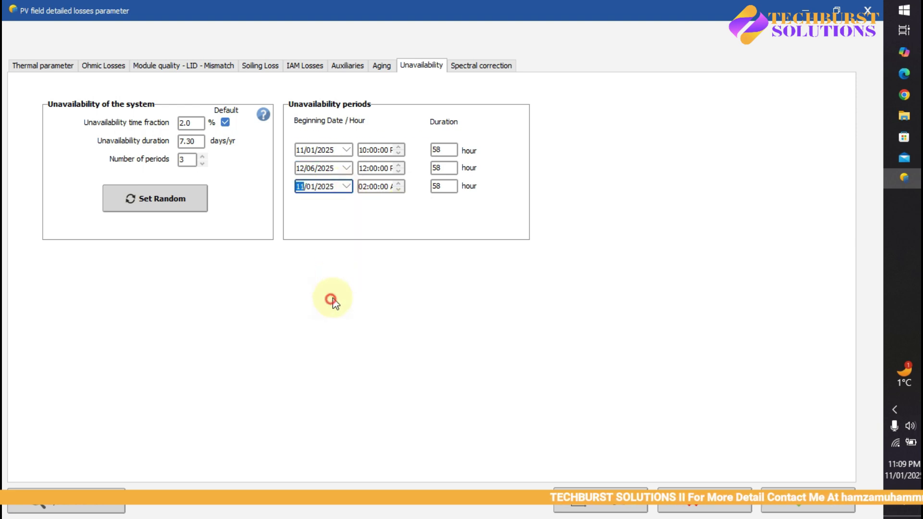
left_click(346, 186)
double_click(412, 208)
triple_click(412, 208)
triple_click(412, 208)
double_click(412, 209)
left_click(412, 209)
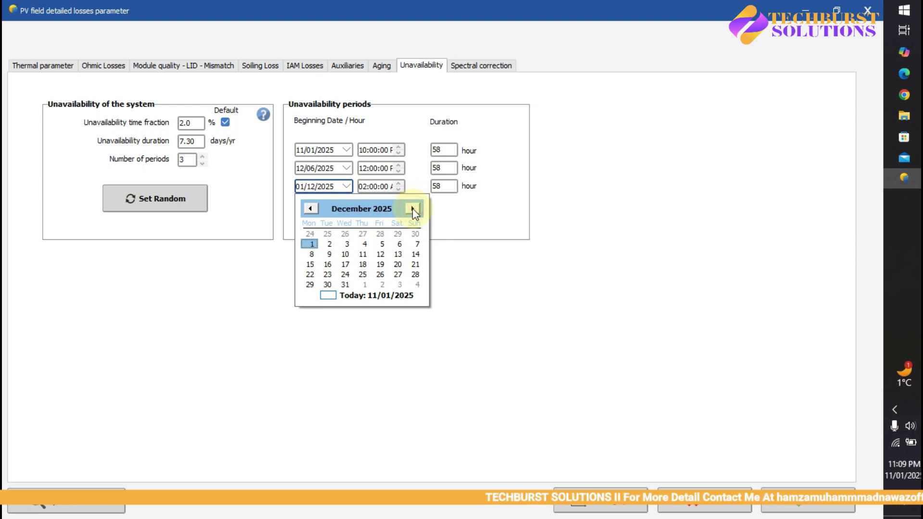
left_click(363, 255)
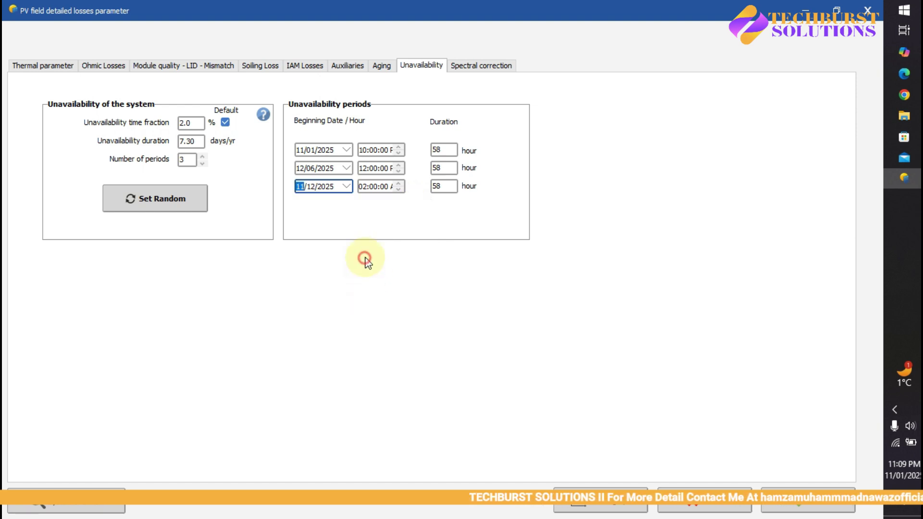
- Enable spectral correction in the simulation, using the FirstSolar model according to the PV module technology
left_click(481, 66)
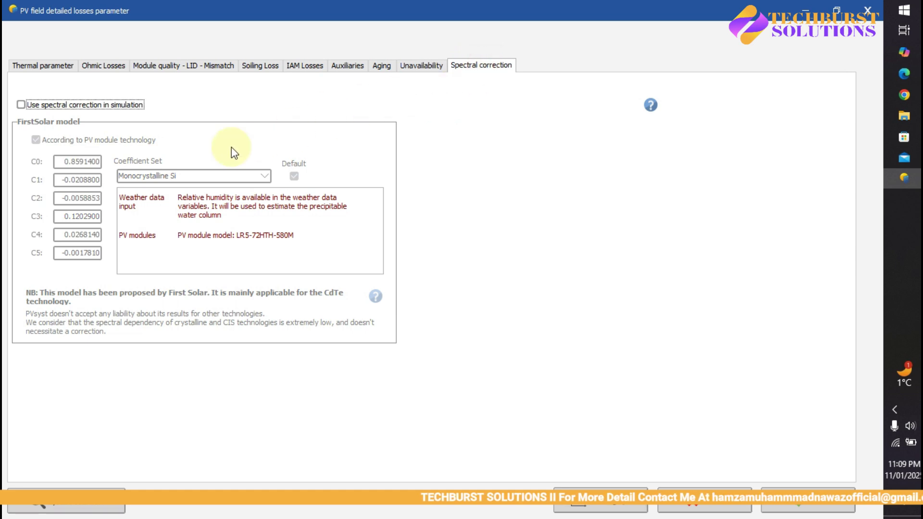
left_click(21, 105)
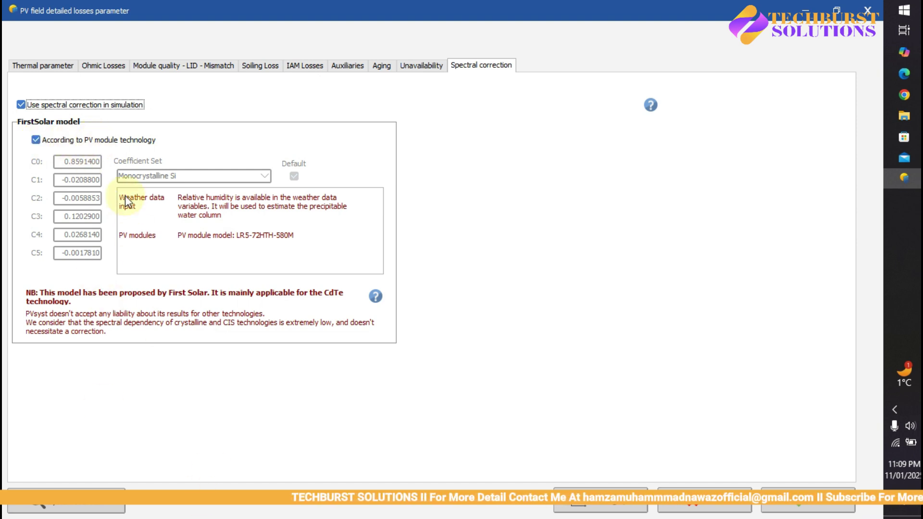
- Examine the PV array behaviour graph for each loss effect at full size, close it and accept the detailed losses
left_click(594, 504)
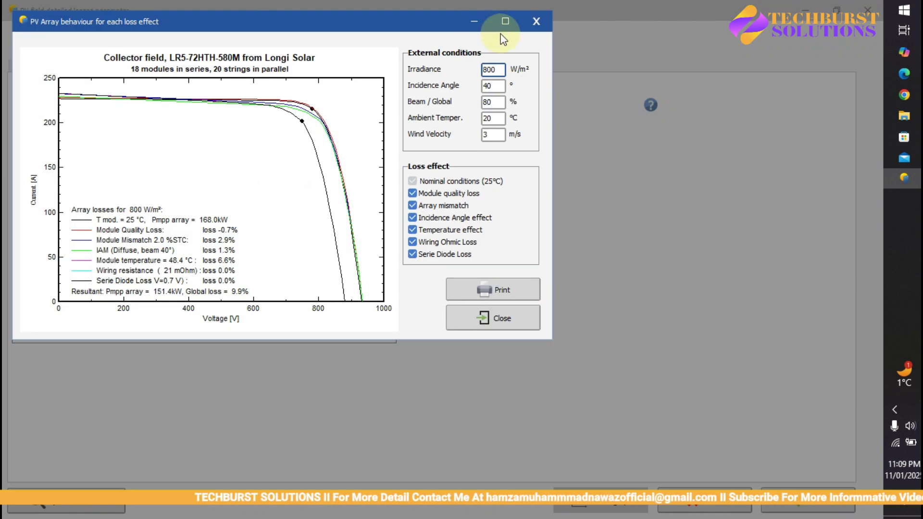
left_click(505, 21)
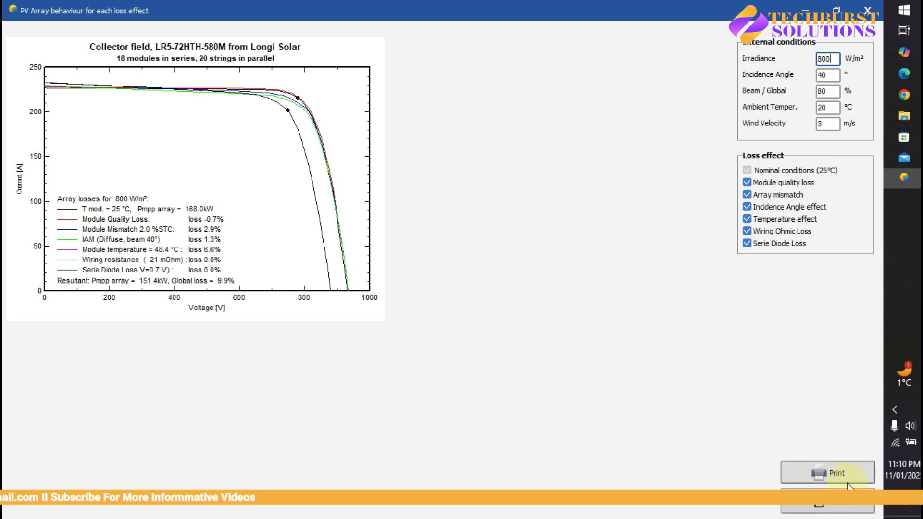
left_click(843, 507)
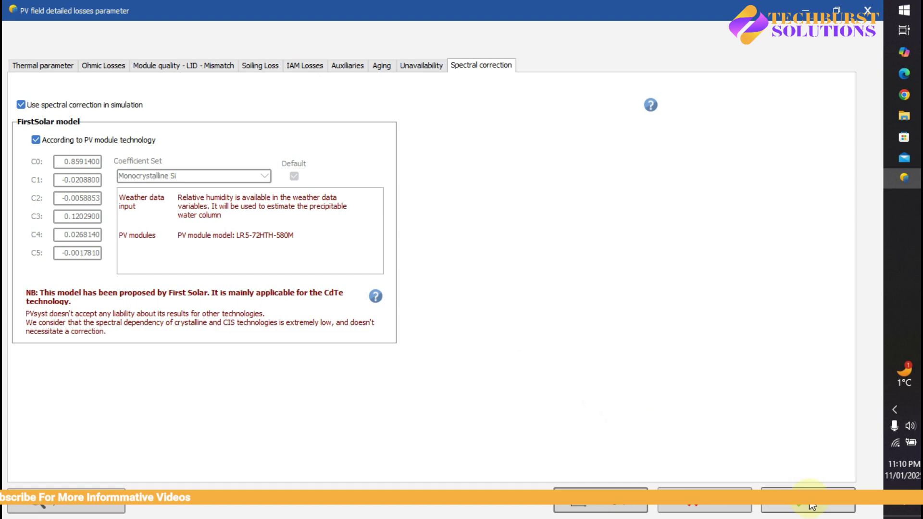
left_click(791, 504)
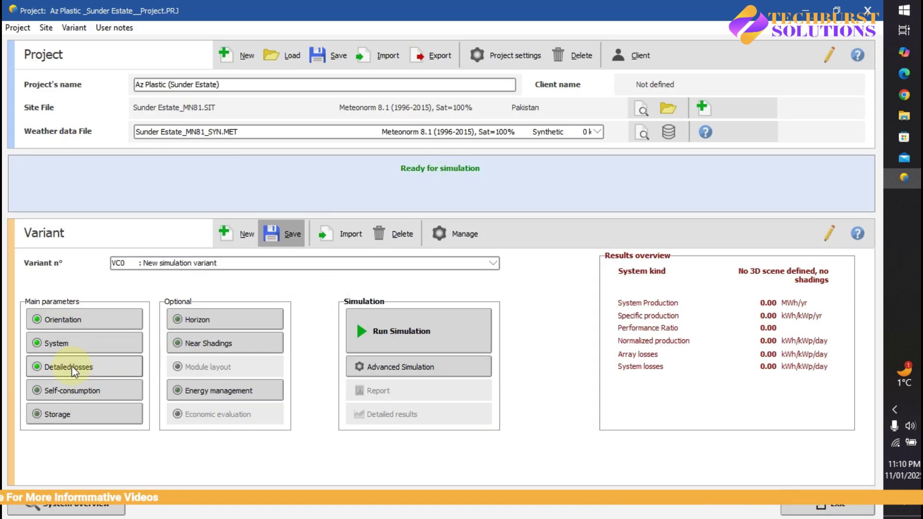